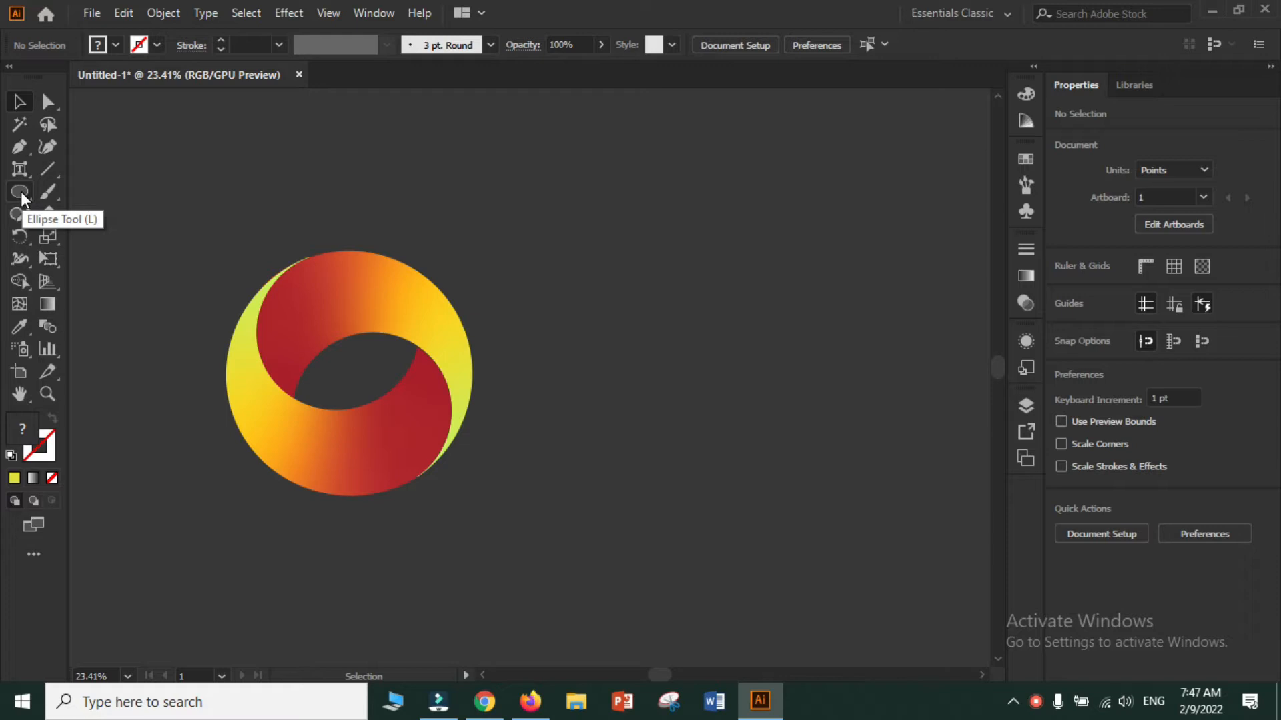
Step: Draw a circle about 923 by 904 pt beside the gradient ring, with no fill and a cyan stroke
left_click(20, 191)
left_click_drag(634, 231, 950, 538)
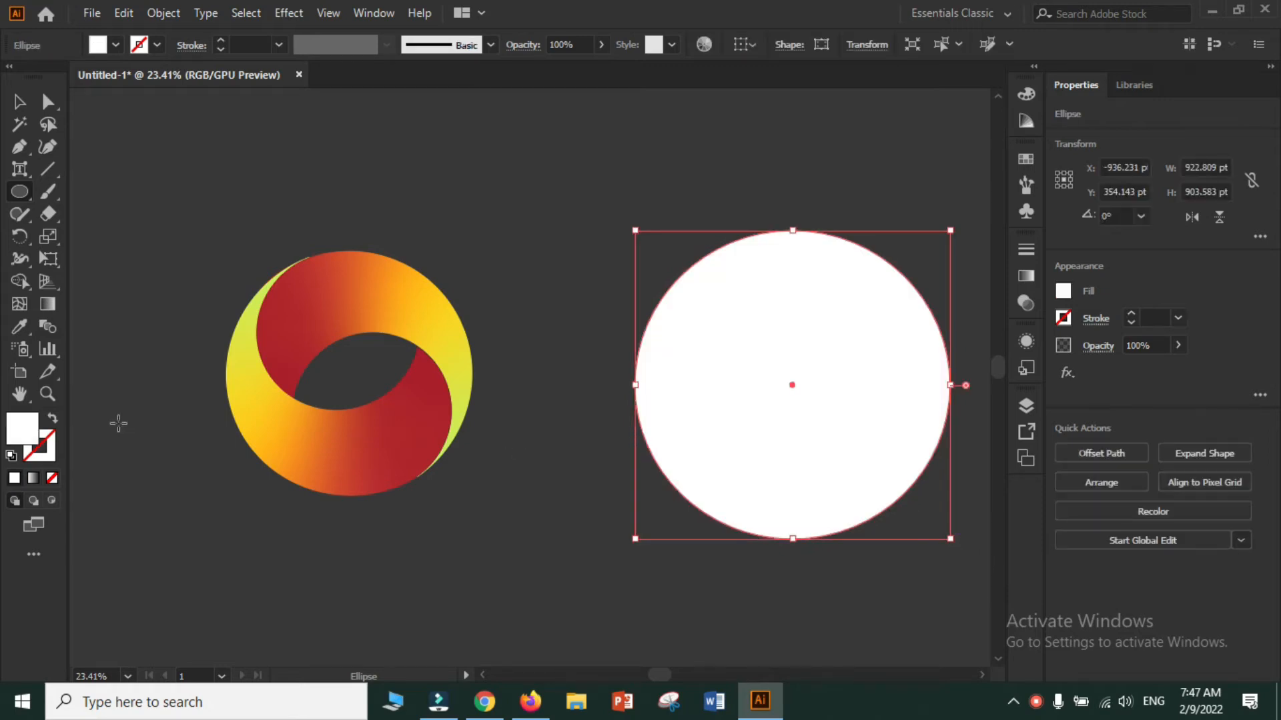
left_click(54, 417)
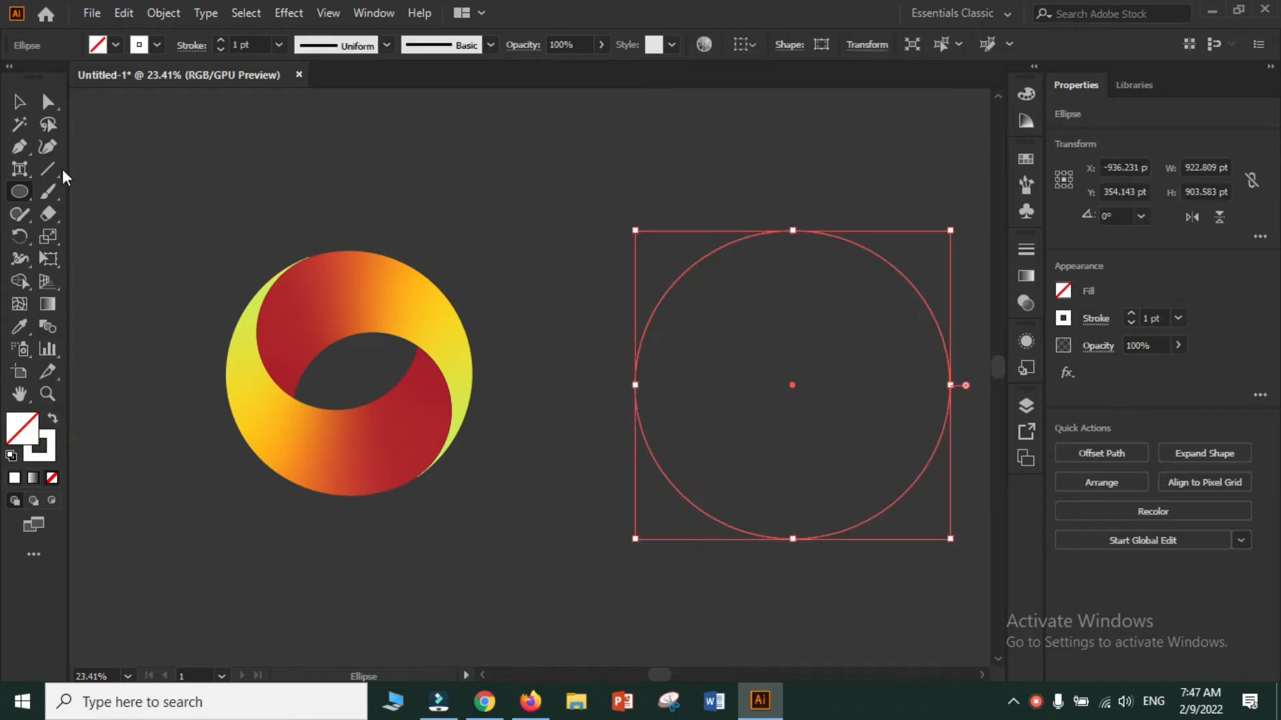
left_click(156, 45)
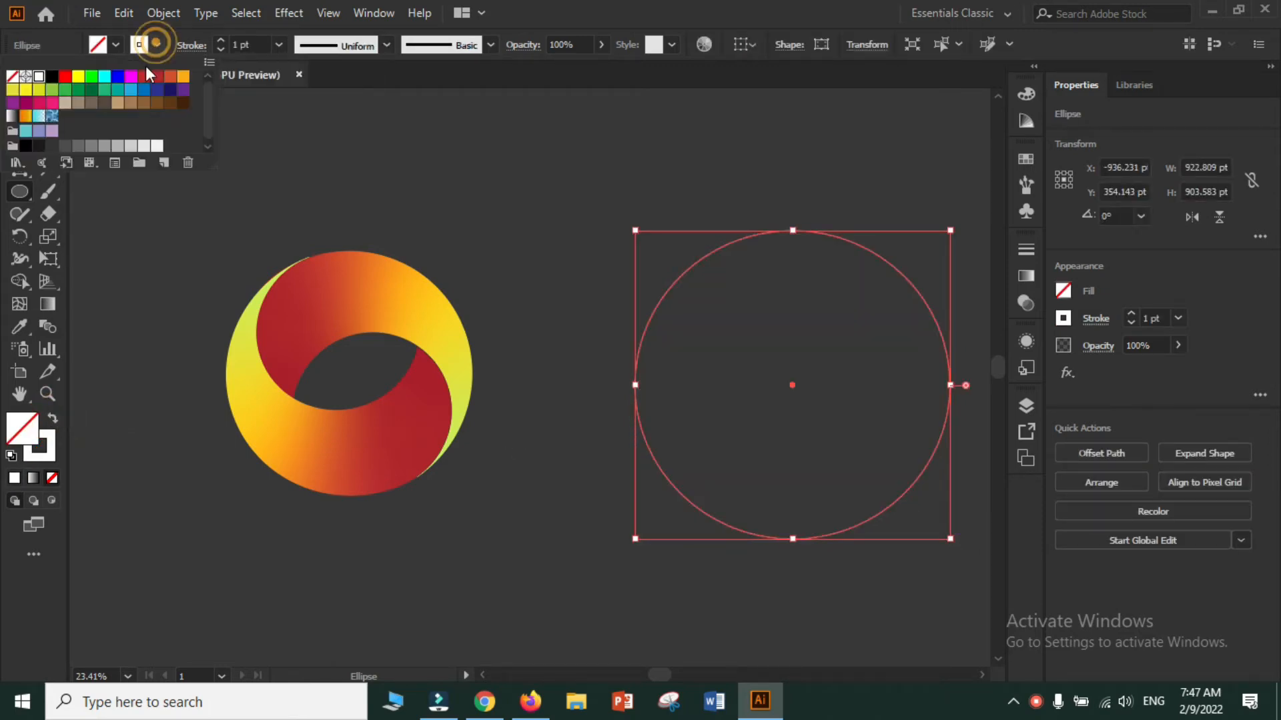
left_click(105, 83)
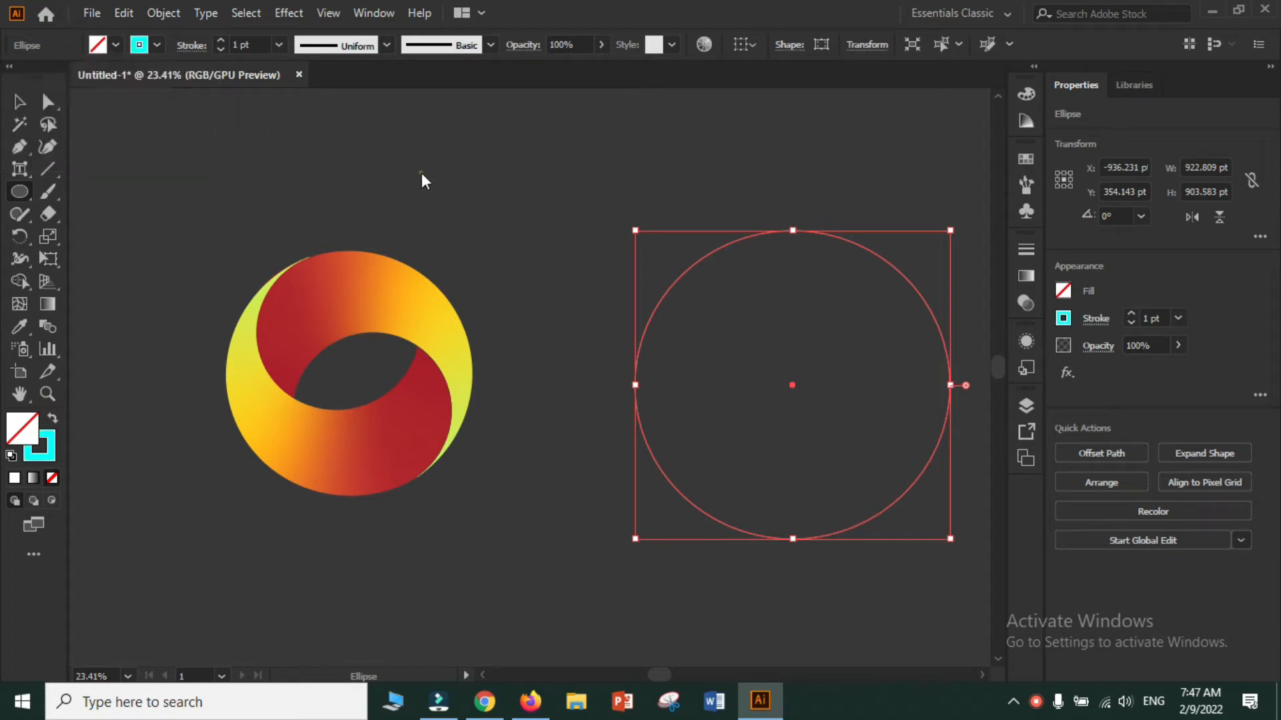
left_click(561, 180)
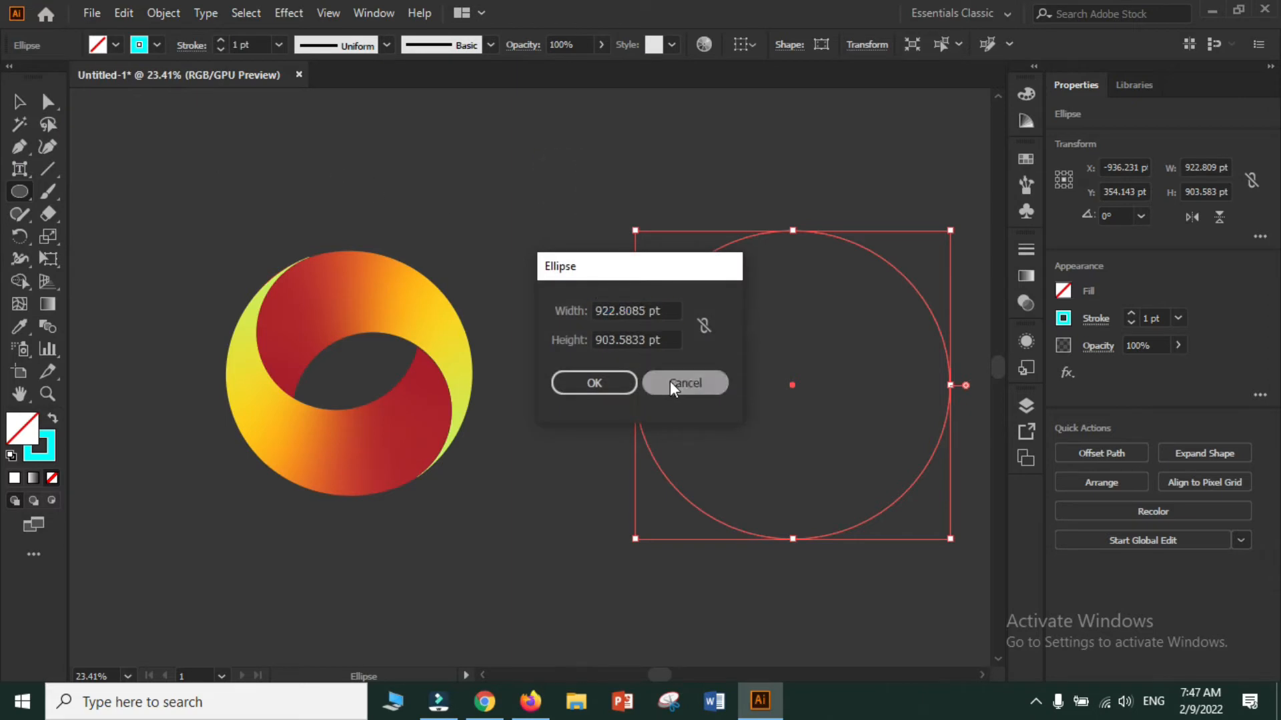
left_click(673, 381)
Step: Set the cyan circle's stroke weight to 4 pt
left_click(20, 103)
left_click(837, 316)
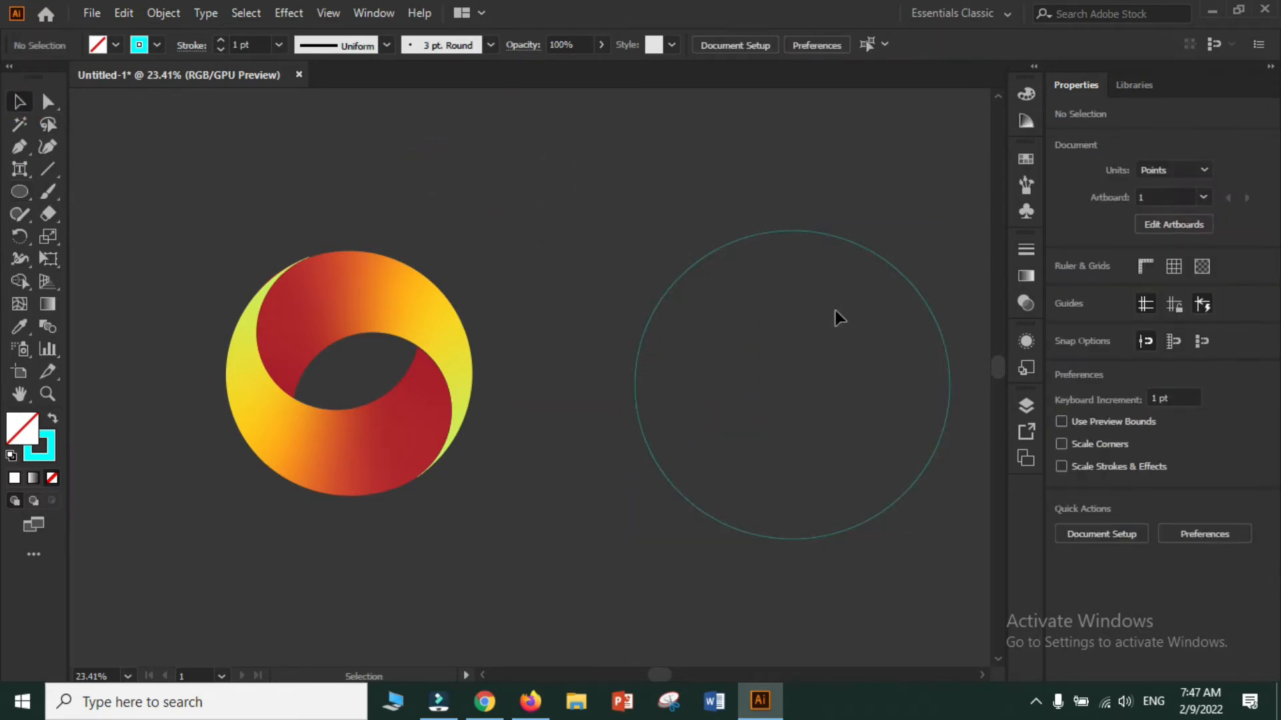
left_click(673, 291)
left_click(707, 240)
left_click(222, 43)
left_click(222, 42)
left_click(584, 179)
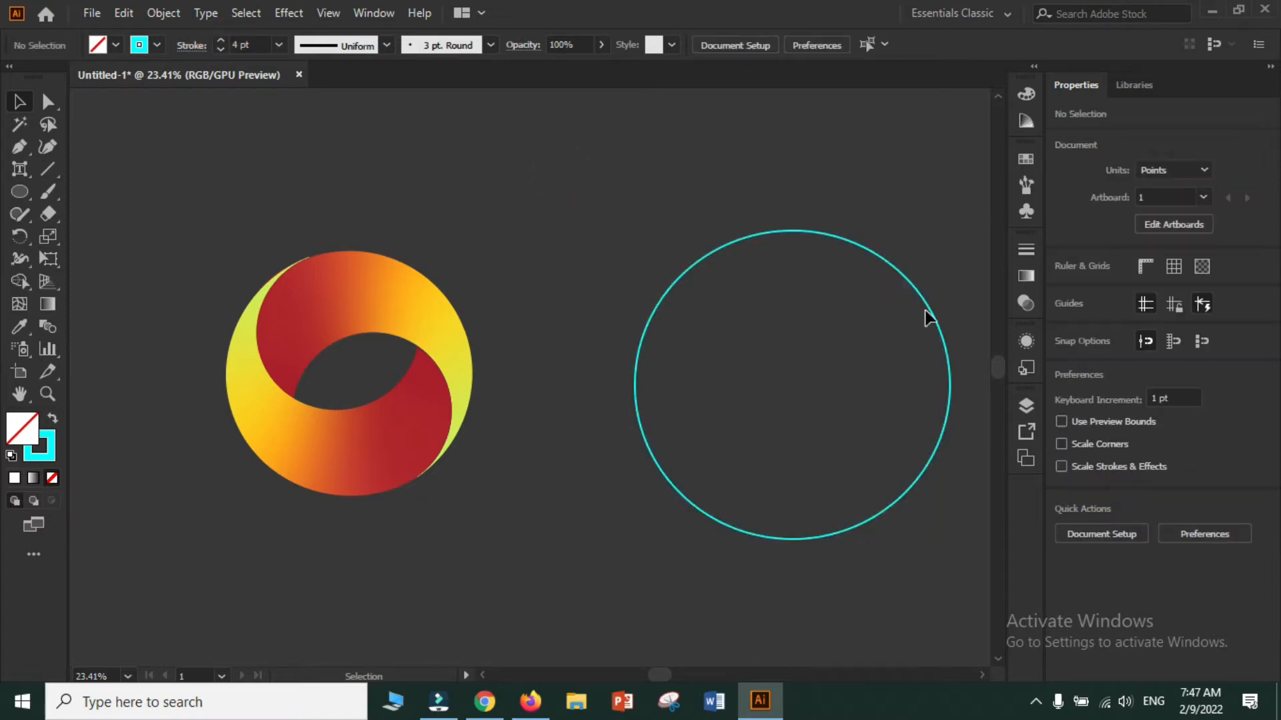
Step: Shift the circle and the gradient ring leftward, and enlarge the circle to about 1136 by 1111 pt
left_click_drag(932, 305, 879, 276)
left_click_drag(470, 359, 384, 350)
left_click_drag(791, 218, 693, 186)
left_click_drag(846, 493, 919, 566)
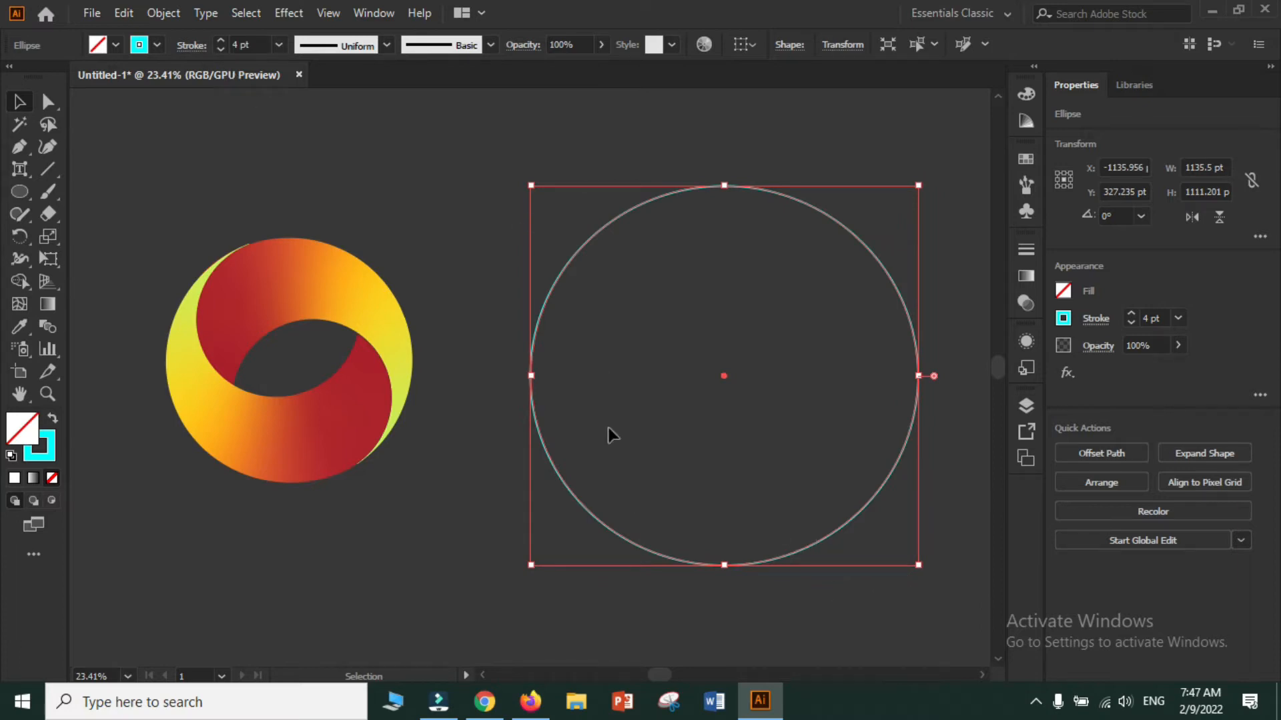
left_click_drag(820, 548, 780, 498)
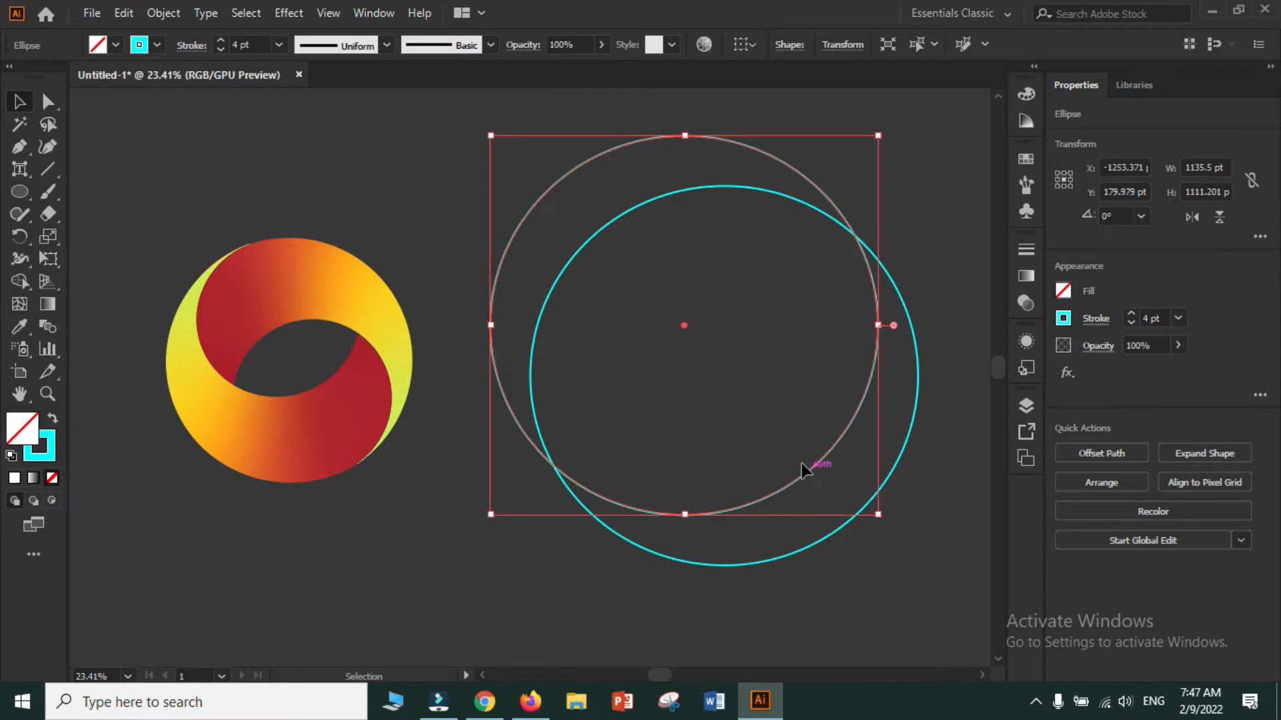
left_click(813, 487)
key("ctrl+z")
Step: Copy and paste the cyan circle and scale the duplicate down to about 785 by 769 pt
left_click(118, 14)
left_click(153, 104)
left_click(123, 14)
left_click(155, 123)
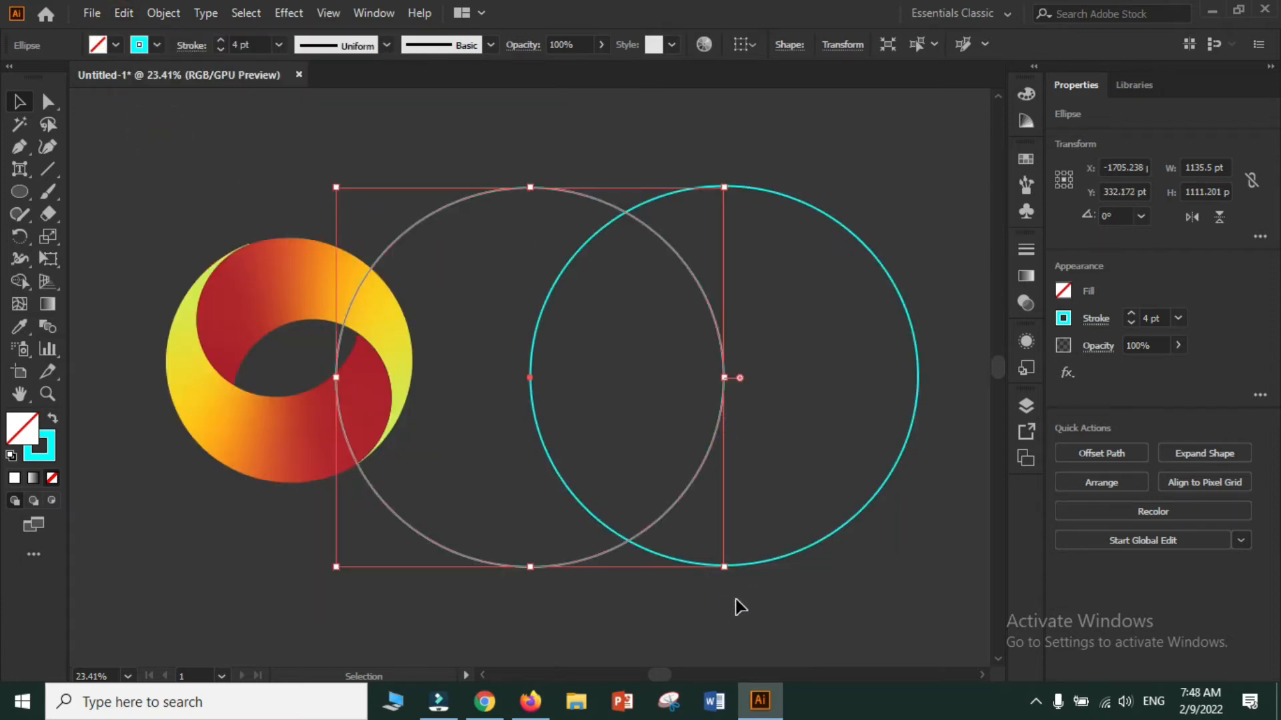
left_click_drag(723, 568, 663, 533)
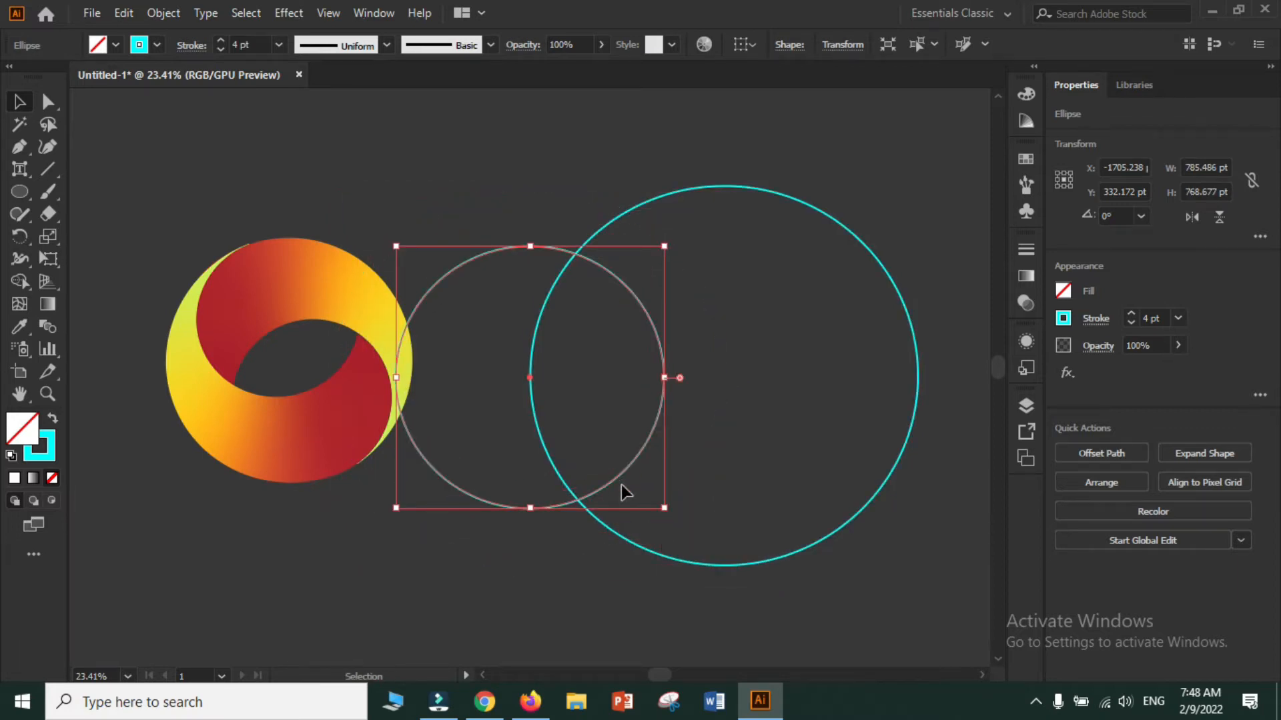
Step: Place the small circle inside the large one touching its upper edge, and duplicate it downward to touch the lower edge
left_click_drag(621, 477, 807, 426)
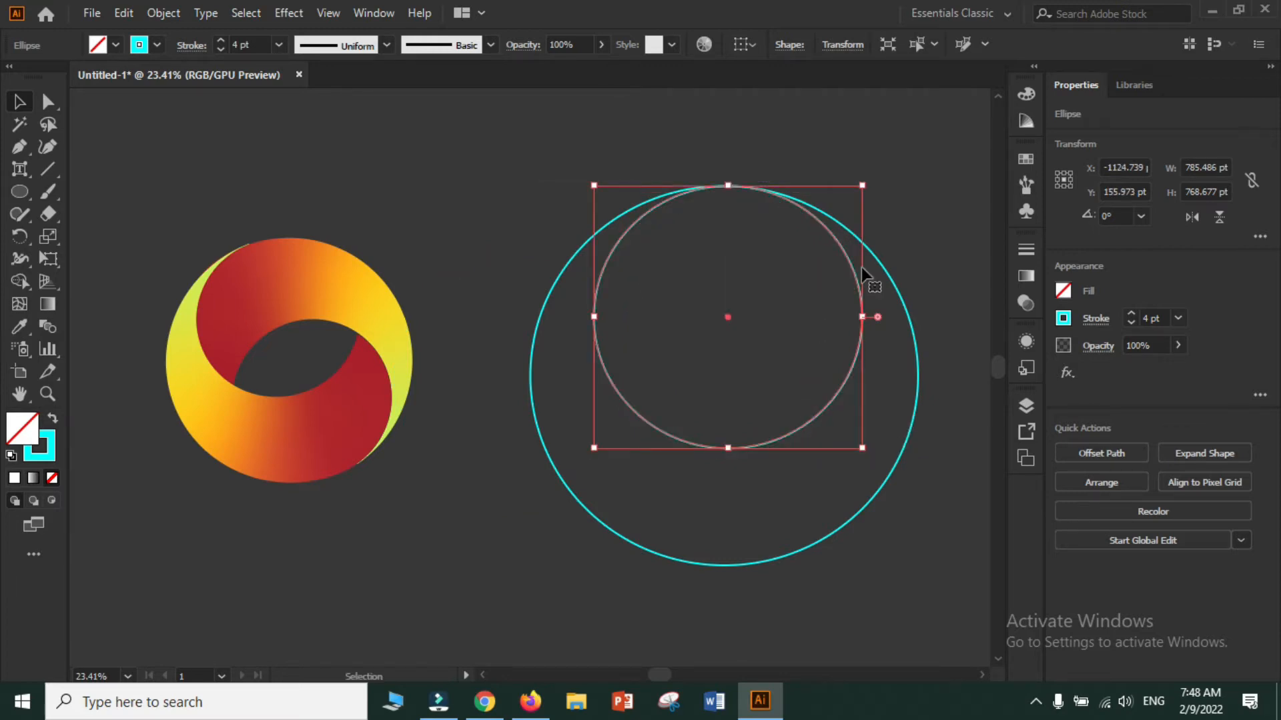
left_click(900, 244)
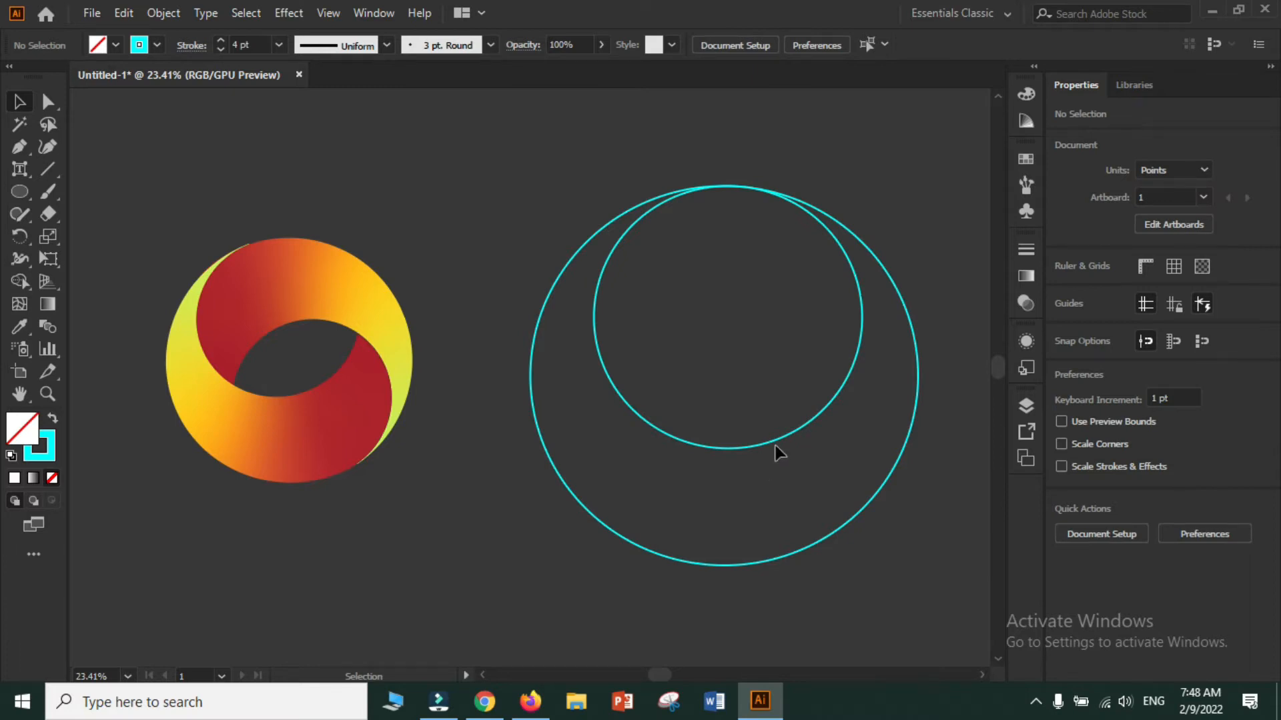
left_click_drag(773, 443, 771, 567)
left_click(816, 604)
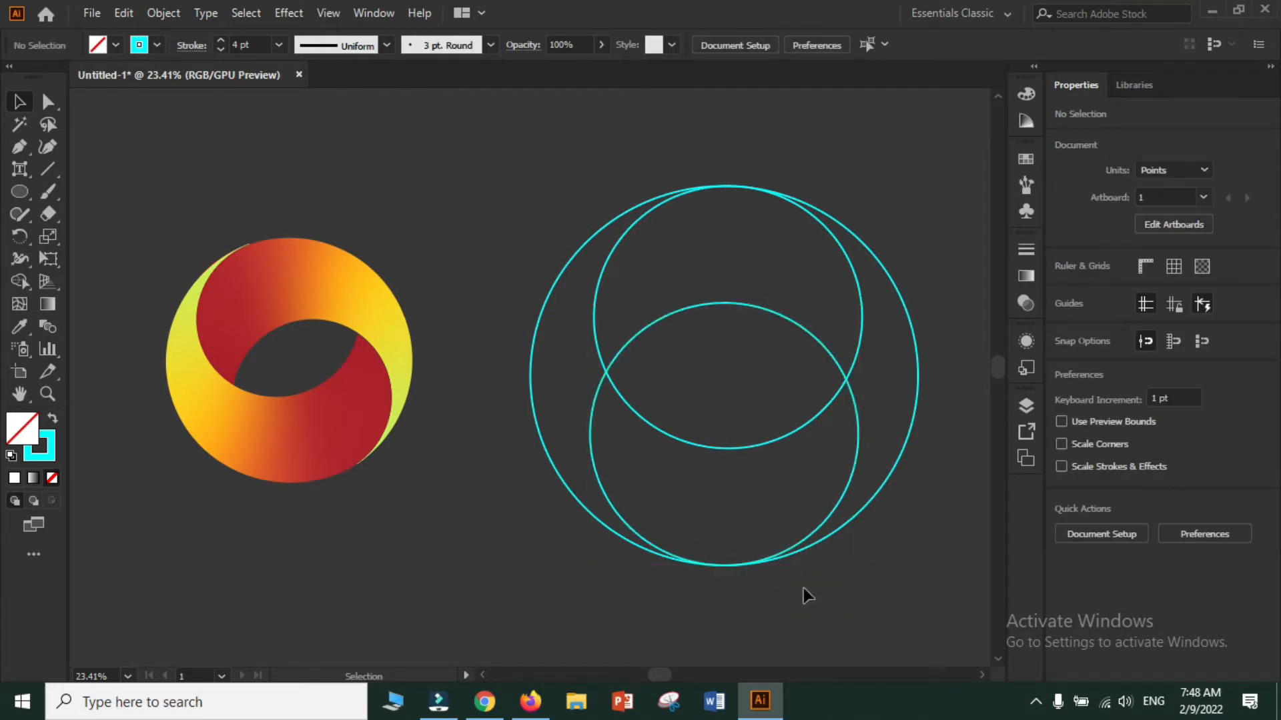
Step: Merge the regions of the three circles with Shape Builder into two interlocking swirl shapes around the central lens
left_click_drag(478, 165, 860, 470)
left_click_drag(938, 574, 939, 575)
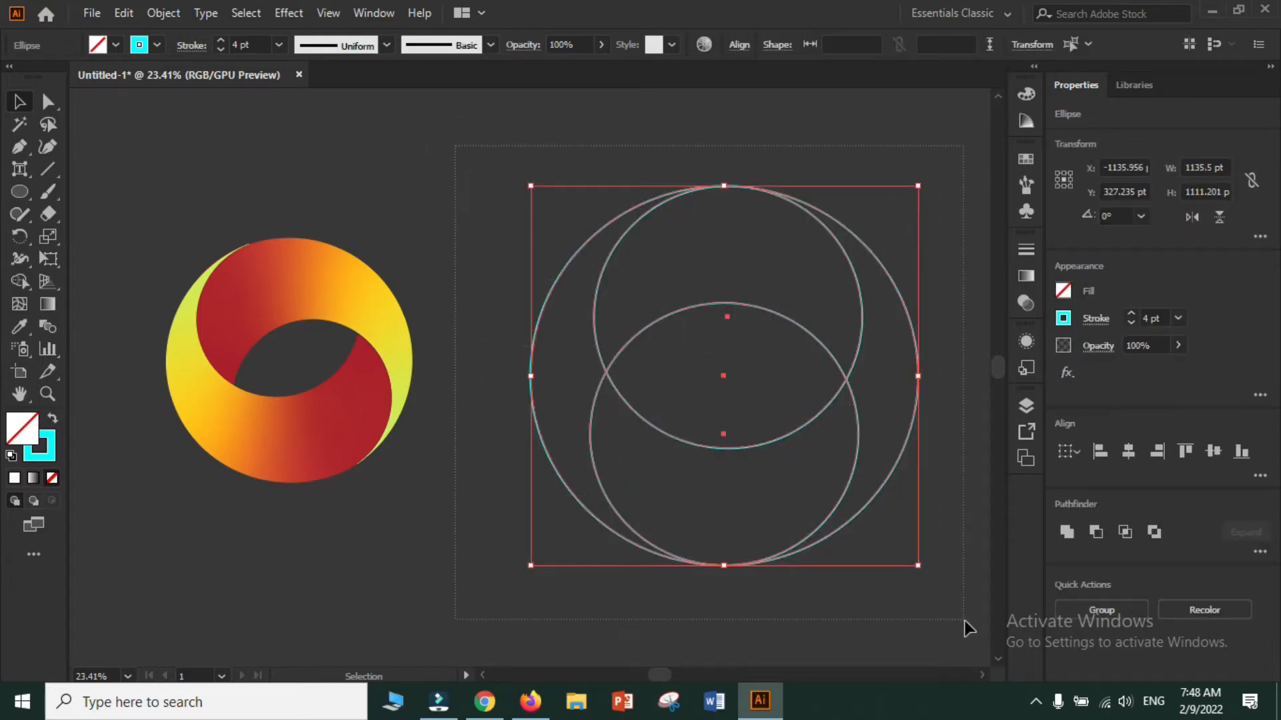
left_click(23, 284)
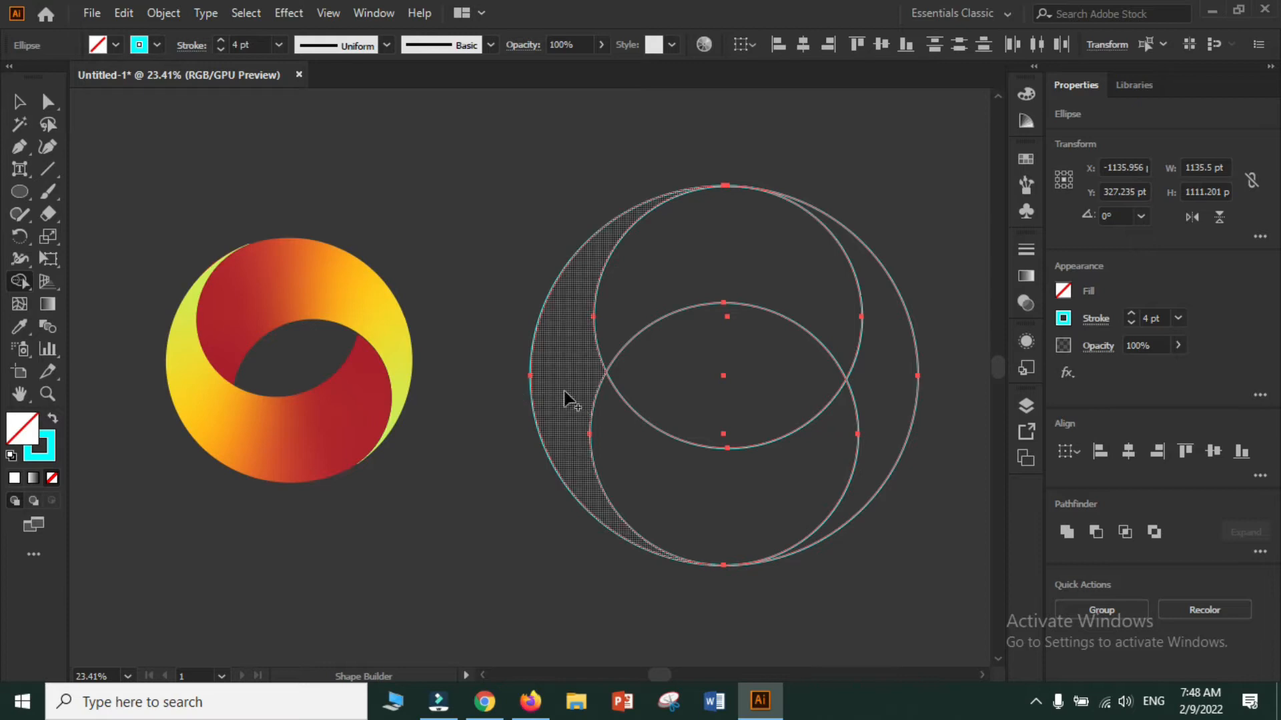
left_click(551, 377)
left_click_drag(579, 426, 635, 469)
mouse_move(728, 248)
left_mouse_down()
mouse_move(819, 298)
mouse_move(869, 389)
left_mouse_up()
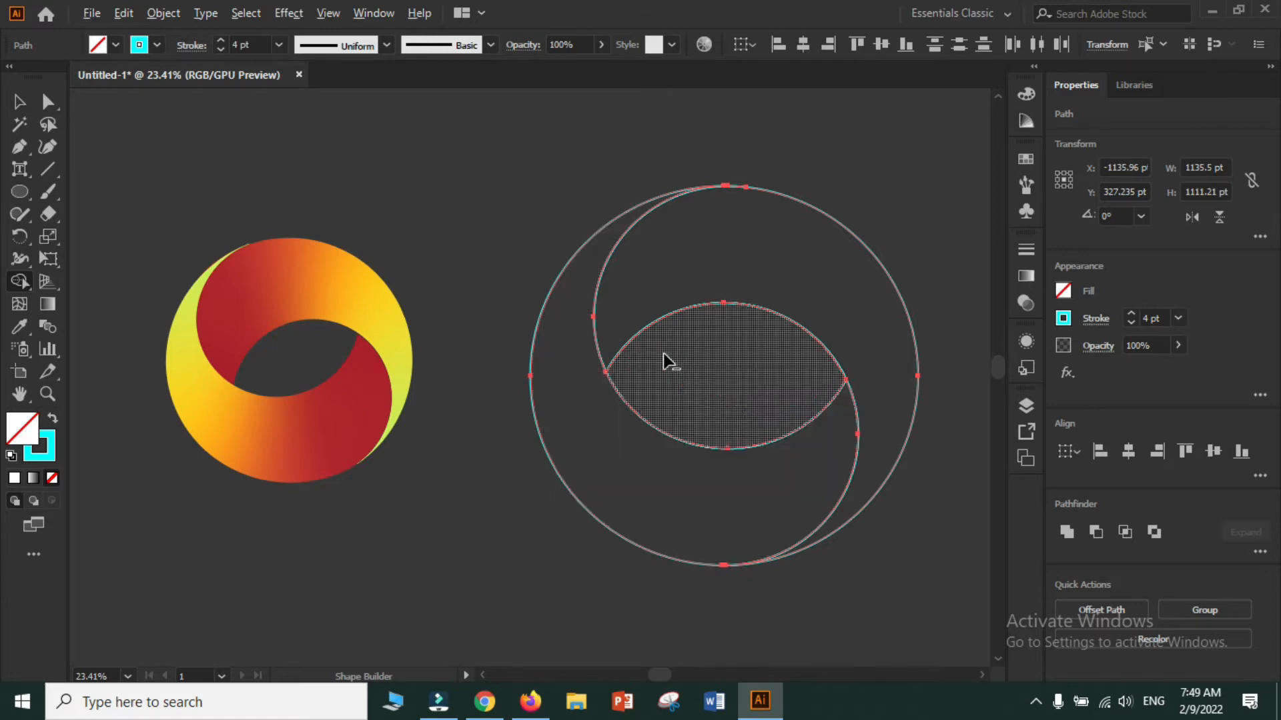
Step: Remove the lens-shaped region between the two swirls with Shape Builder and deselect the artwork
mouse_move(663, 353)
left_mouse_down()
mouse_move(727, 402)
mouse_move(784, 419)
mouse_move(725, 377)
mouse_move(757, 420)
left_mouse_up()
mouse_move(665, 356)
left_mouse_down()
mouse_move(774, 434)
mouse_move(765, 425)
left_mouse_up()
left_click(20, 101)
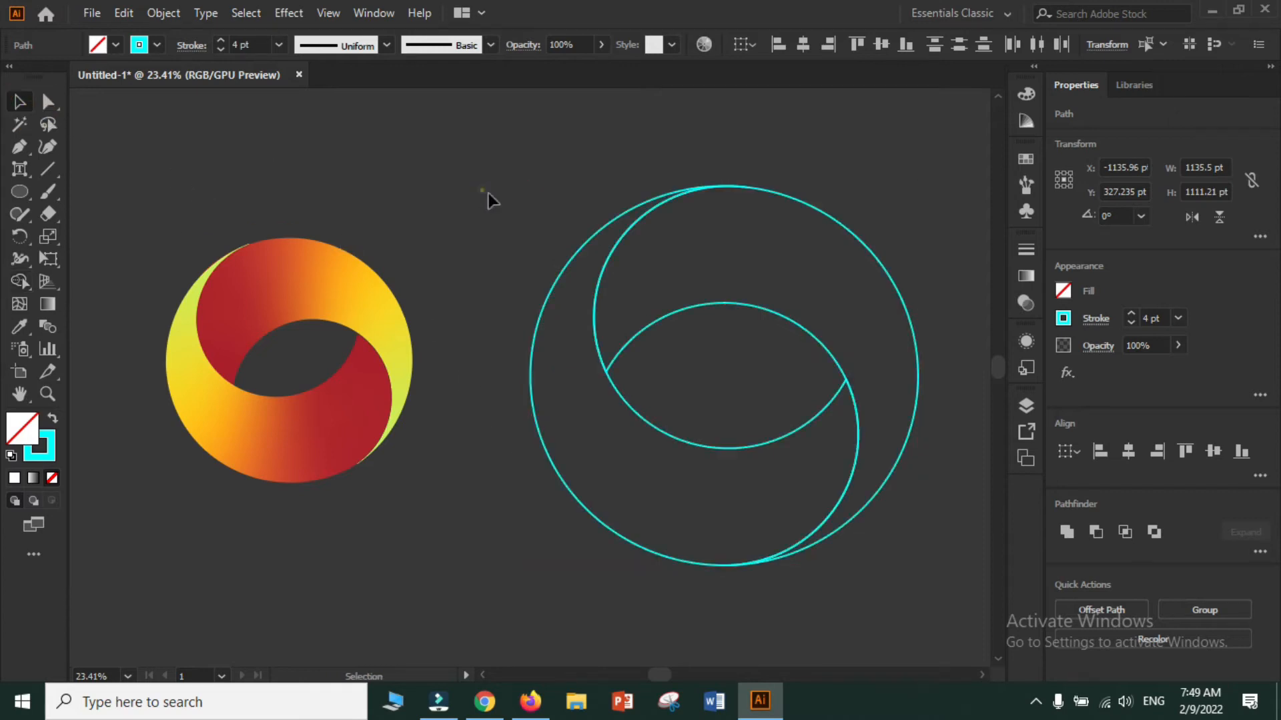
left_click(481, 190)
Step: Pull the two swirl shapes apart to check that they are separate, and undo both moves
left_click(826, 294)
left_click_drag(871, 259, 896, 247)
left_click_drag(589, 509, 582, 536)
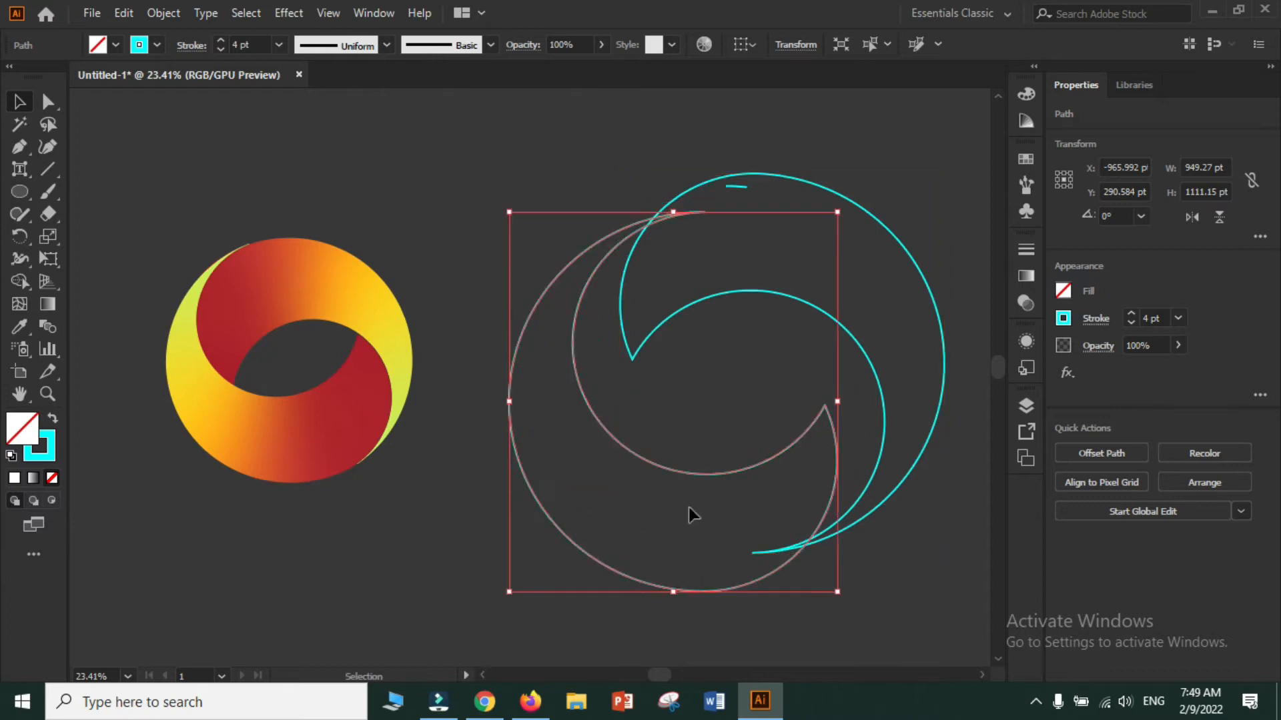
key("ctrl+z")
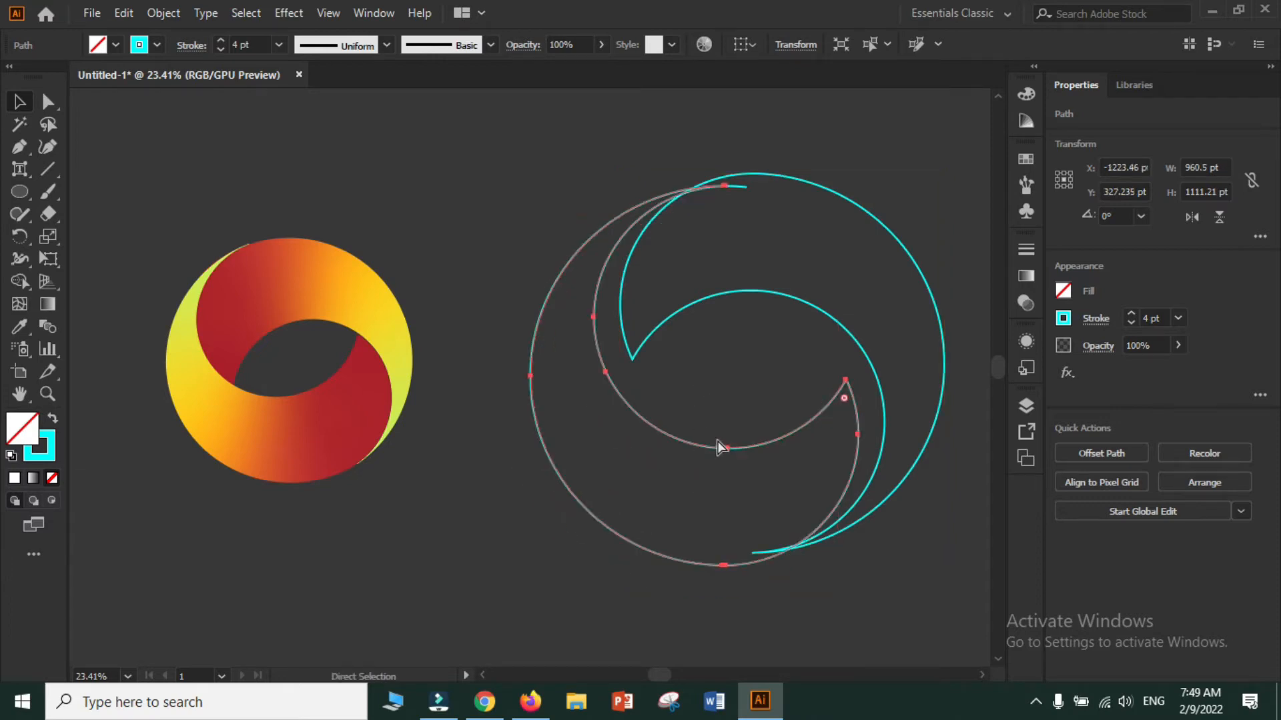
key("ctrl+z")
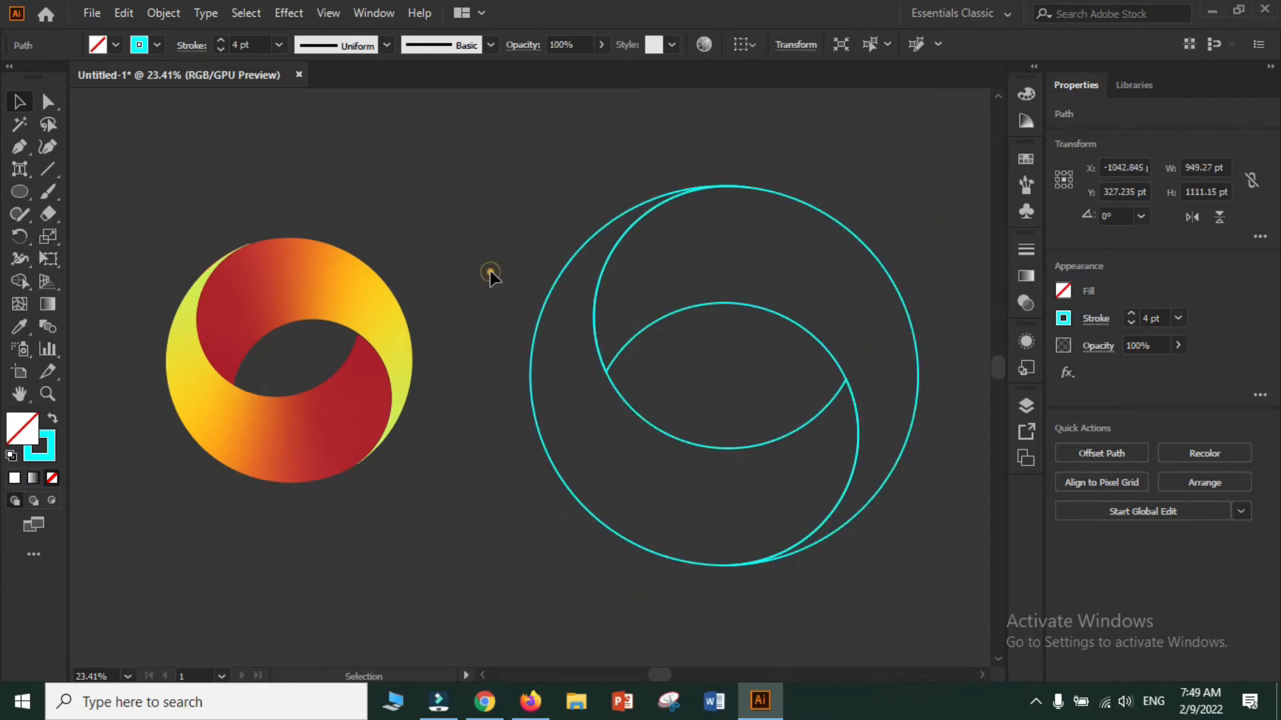
left_click(490, 271)
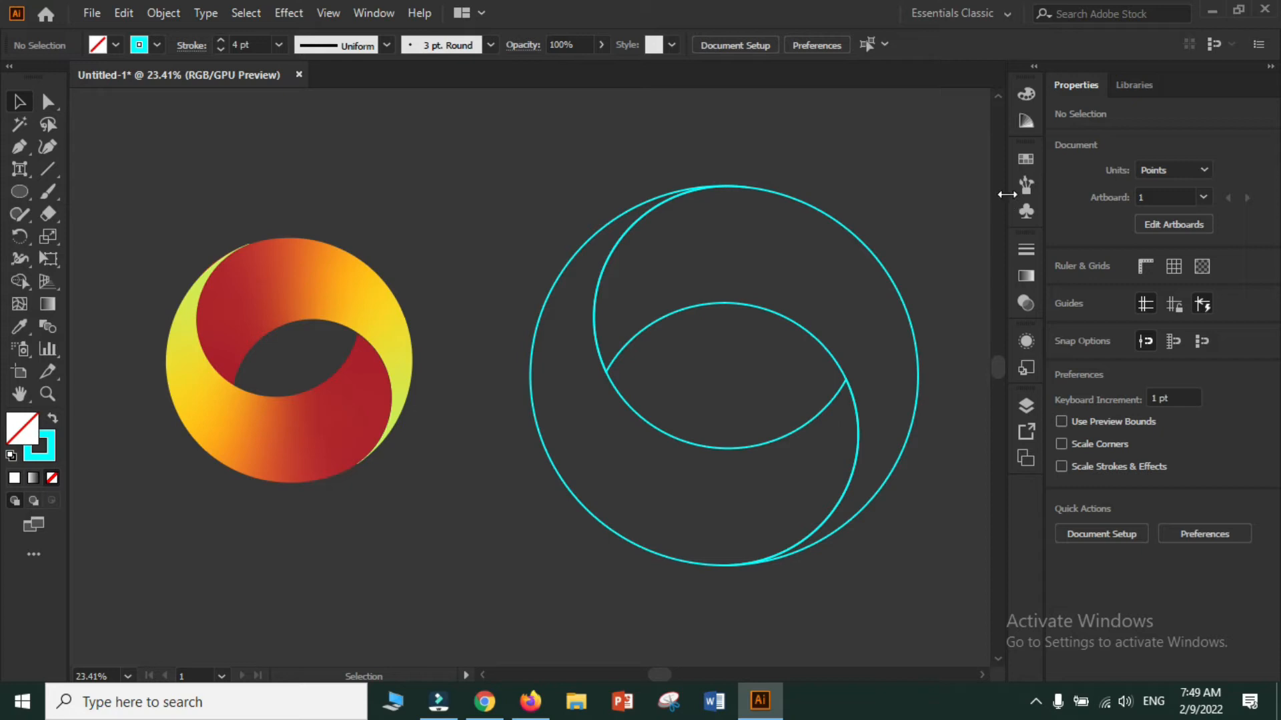
Step: Apply a freeform gradient fill with point stops to the swirl that covers the upper half of the circle
left_click(1025, 160)
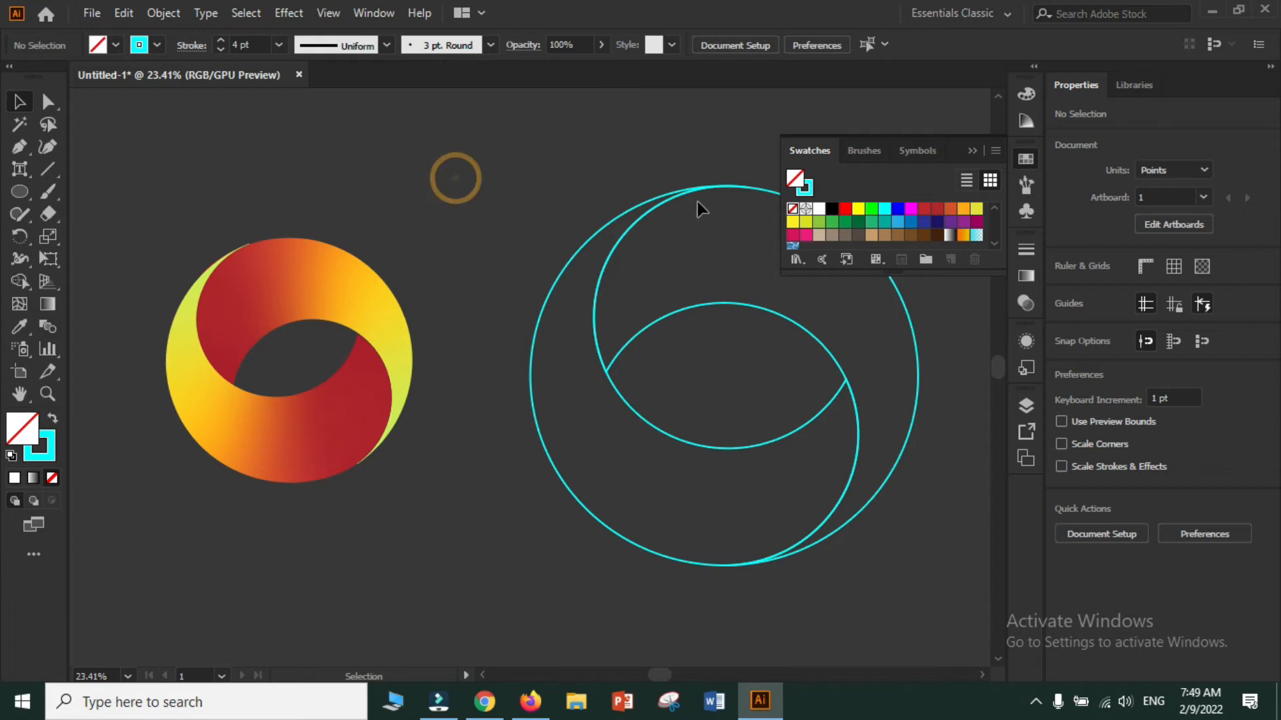
left_click(715, 190)
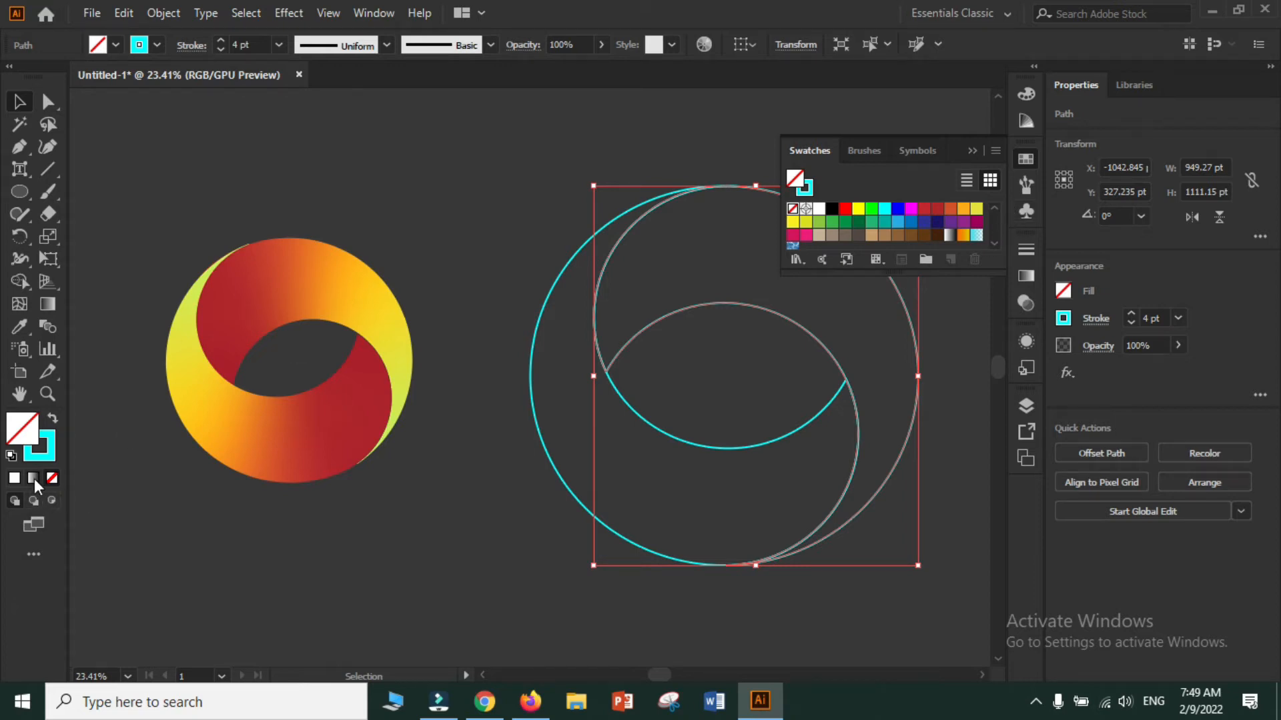
left_click(1026, 277)
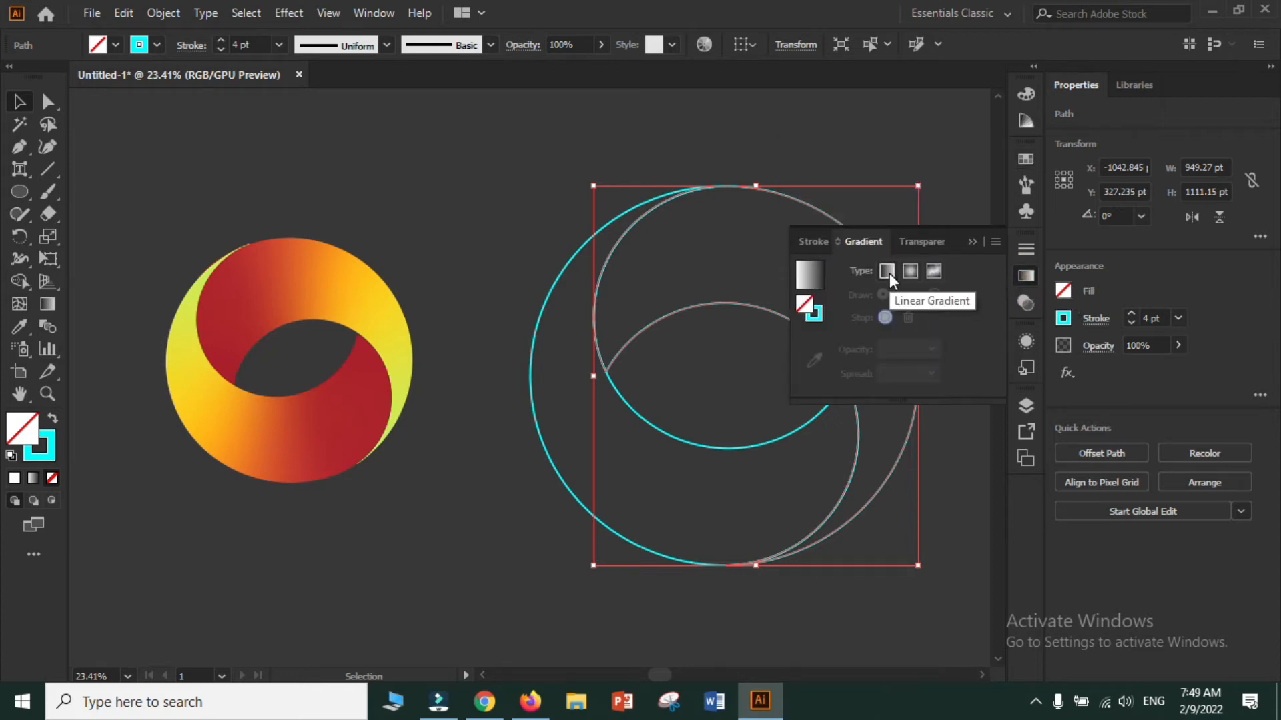
left_click(934, 271)
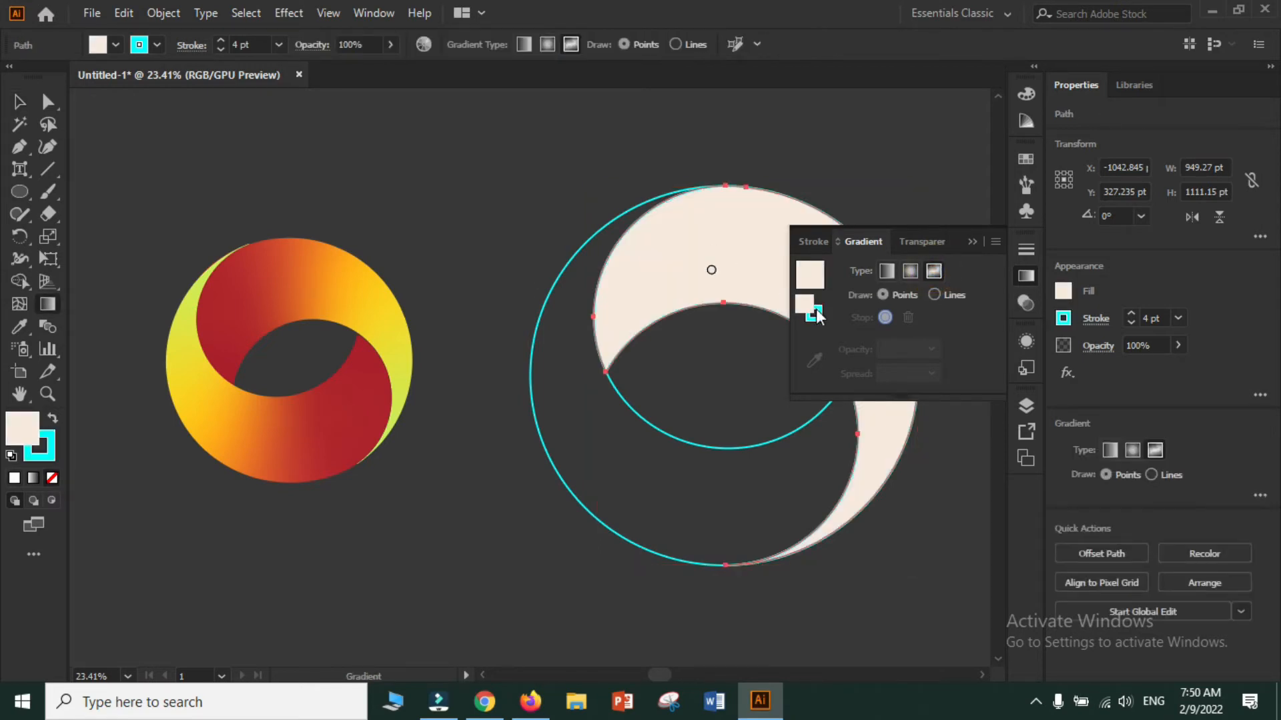
left_click(913, 185)
left_click(971, 242)
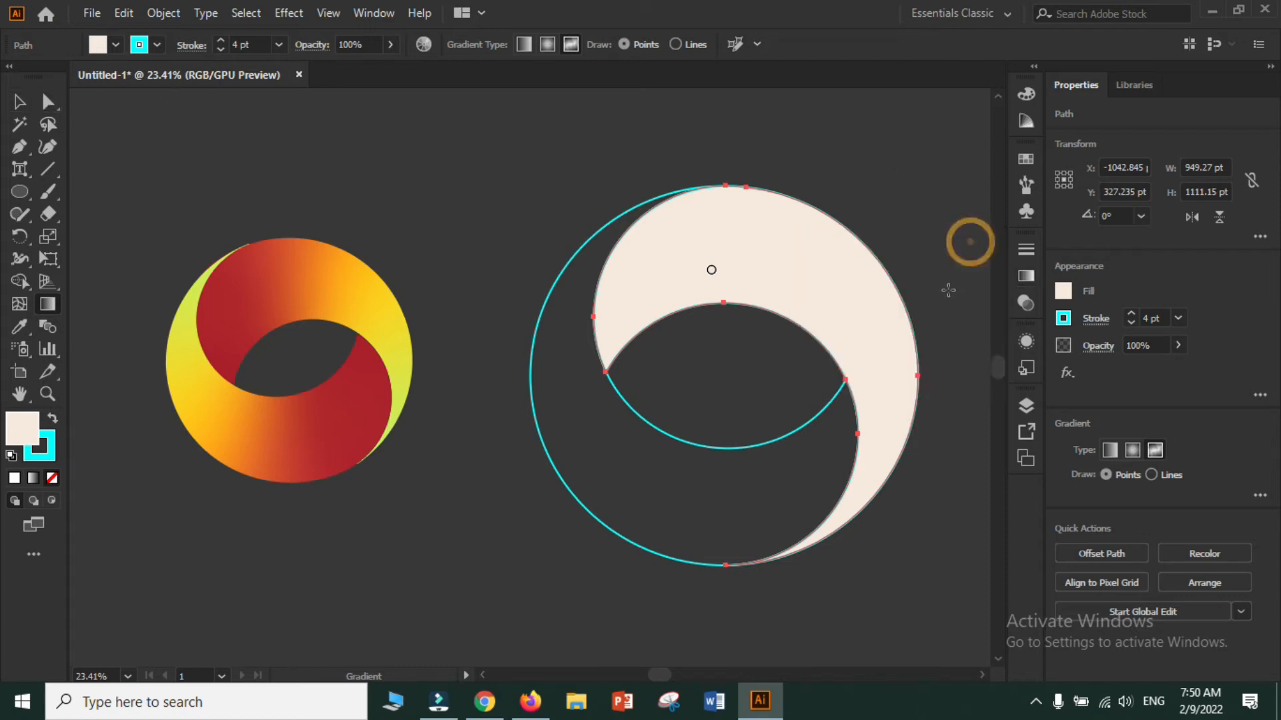
Step: Move the existing gradient stop toward the swirl's wide end and add three more stops along its curve to the tail
left_click_drag(711, 270, 674, 258)
left_click(759, 256)
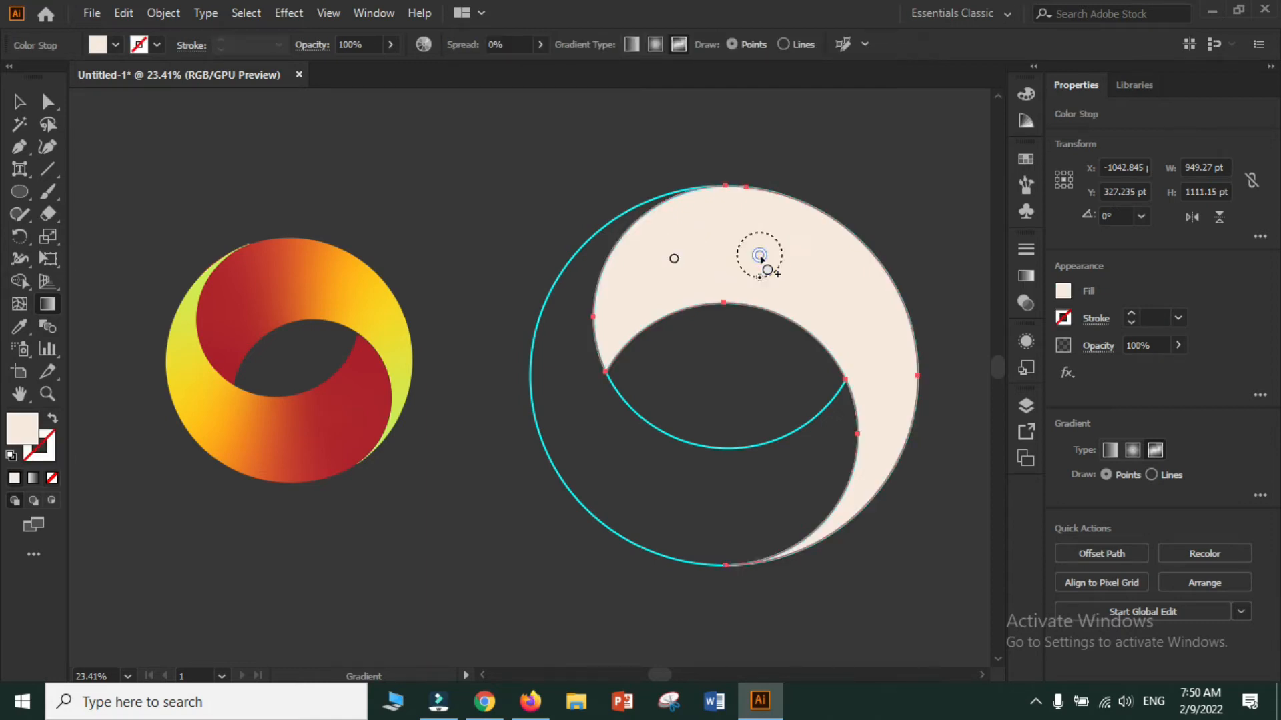
left_click(836, 301)
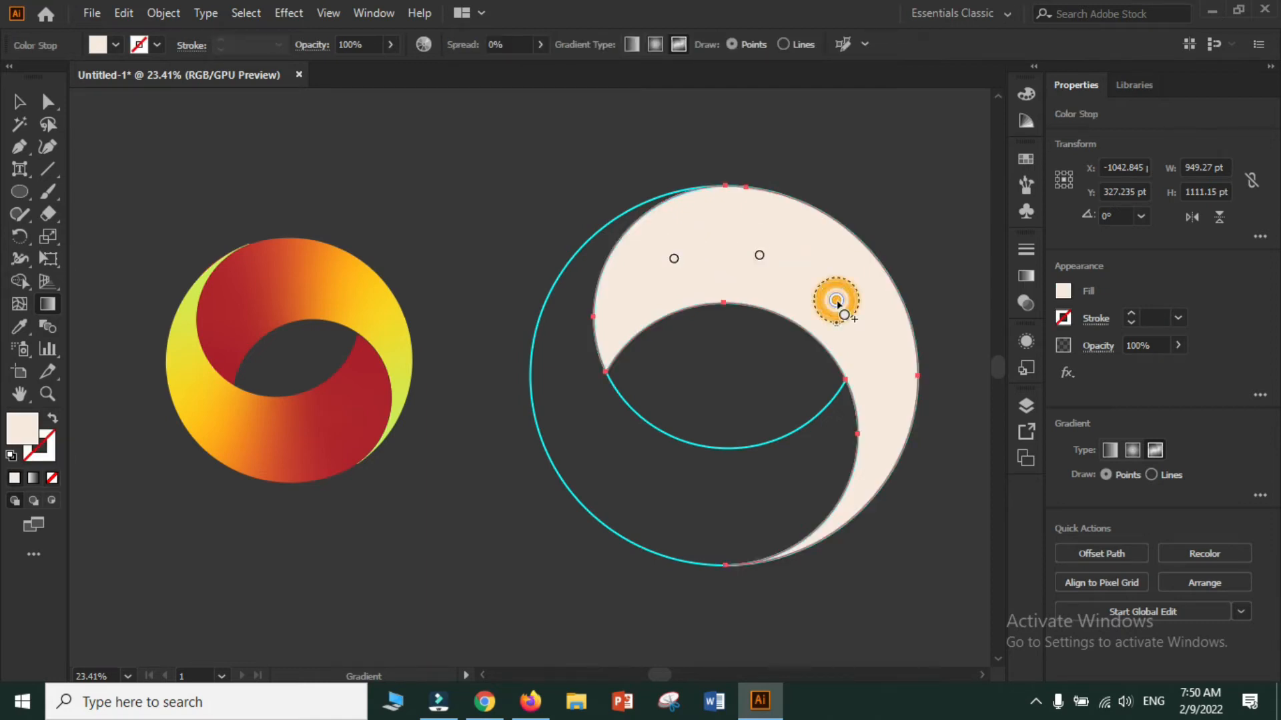
left_click(877, 417)
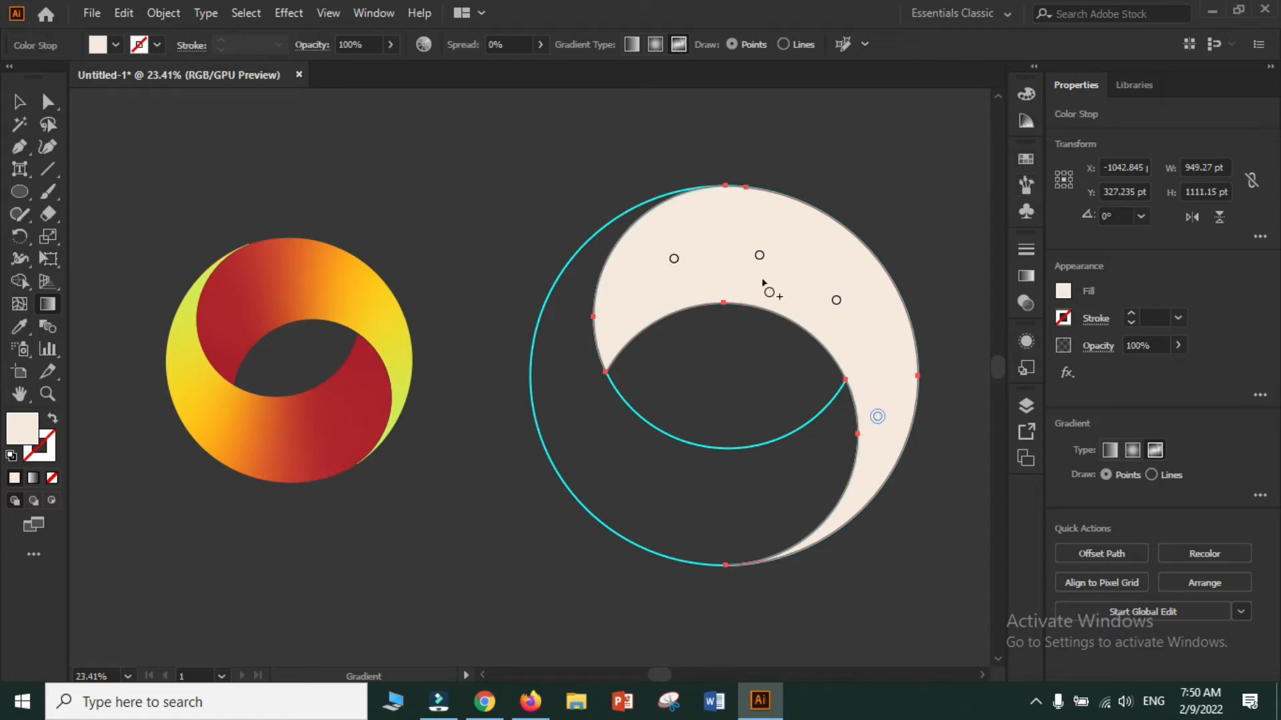
Step: Color the swirl's four gradient stops from the wide end to the tail with the red, orange-red, orange and yellow swatches
left_click(1026, 159)
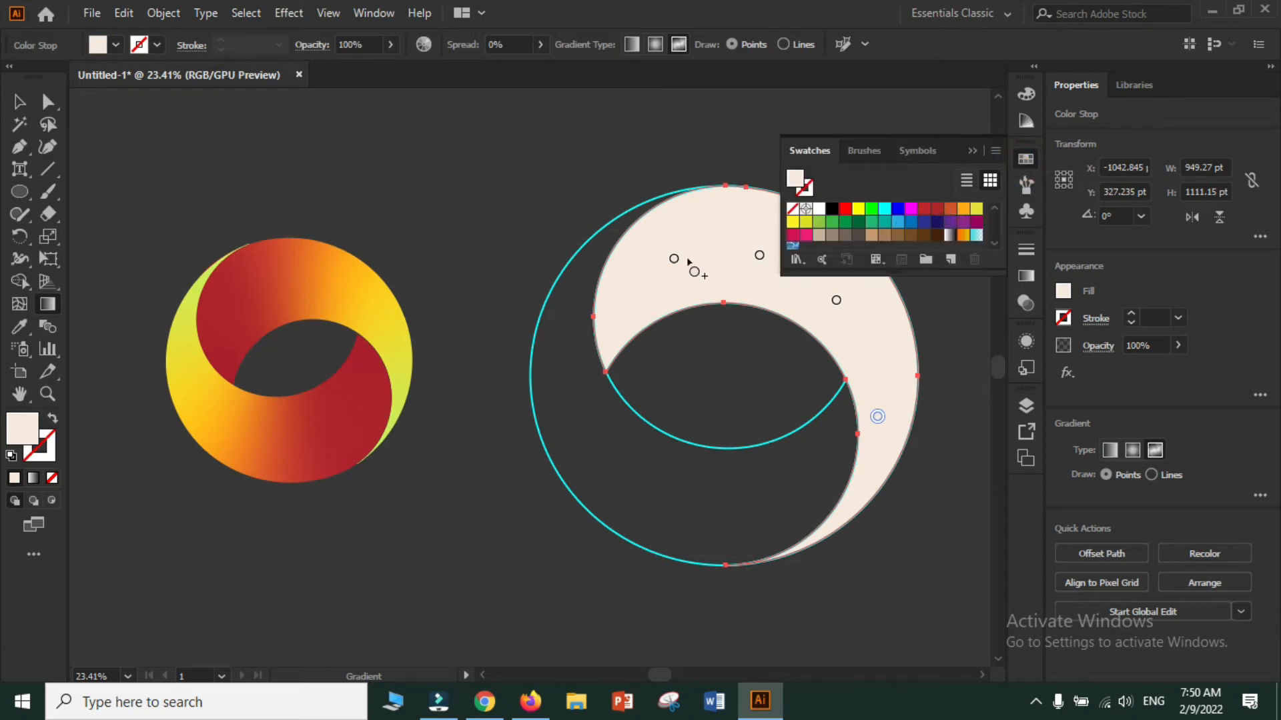
left_click_drag(674, 260, 671, 268)
left_click(937, 211)
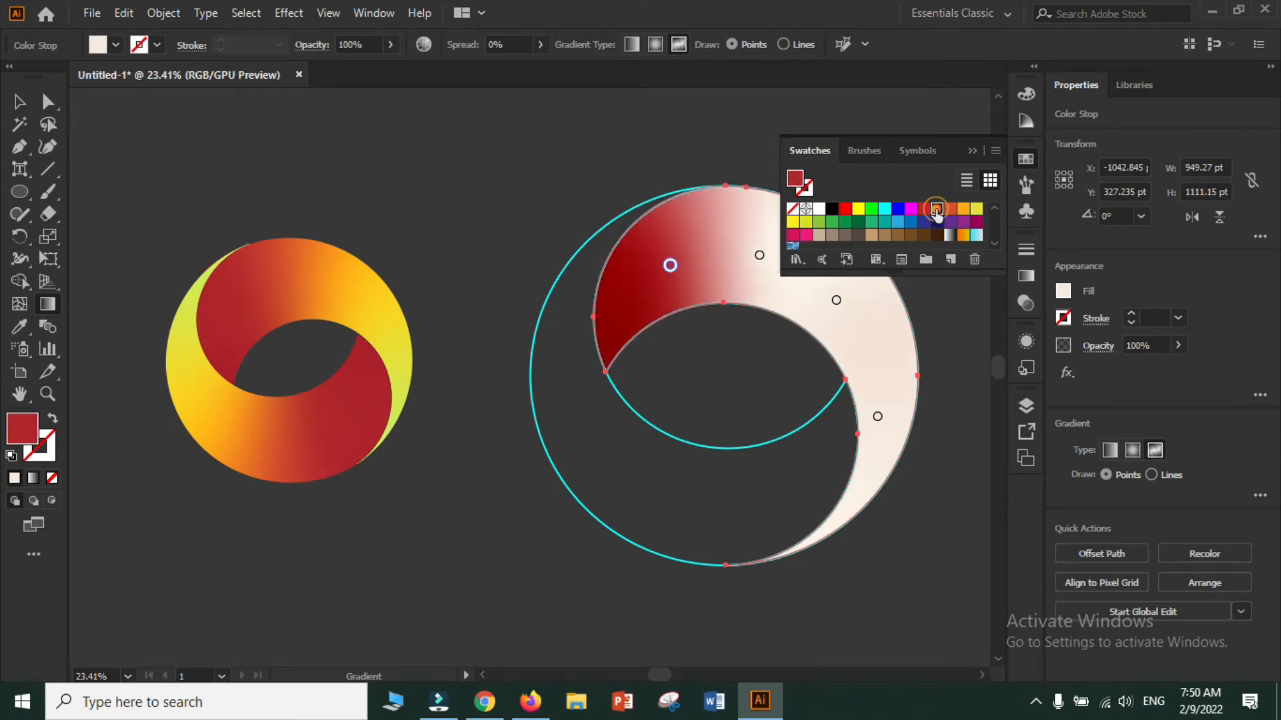
left_click(761, 257)
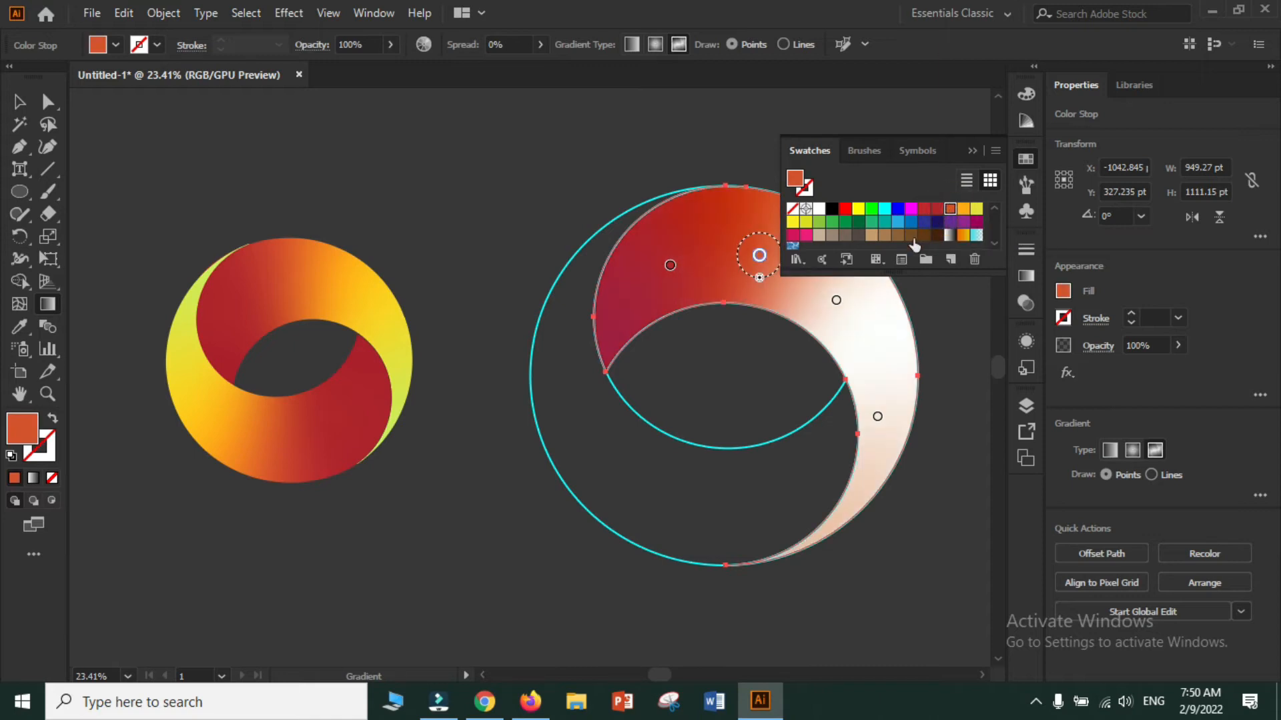
left_click(836, 302)
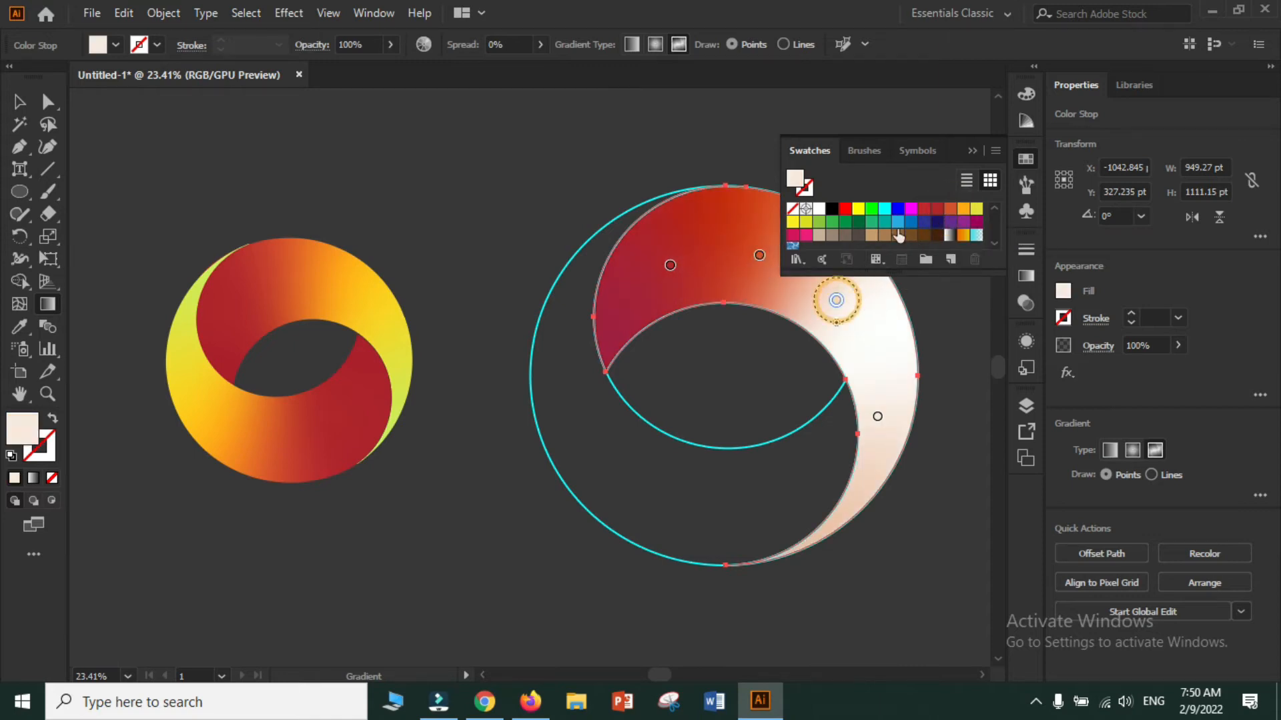
left_click(962, 208)
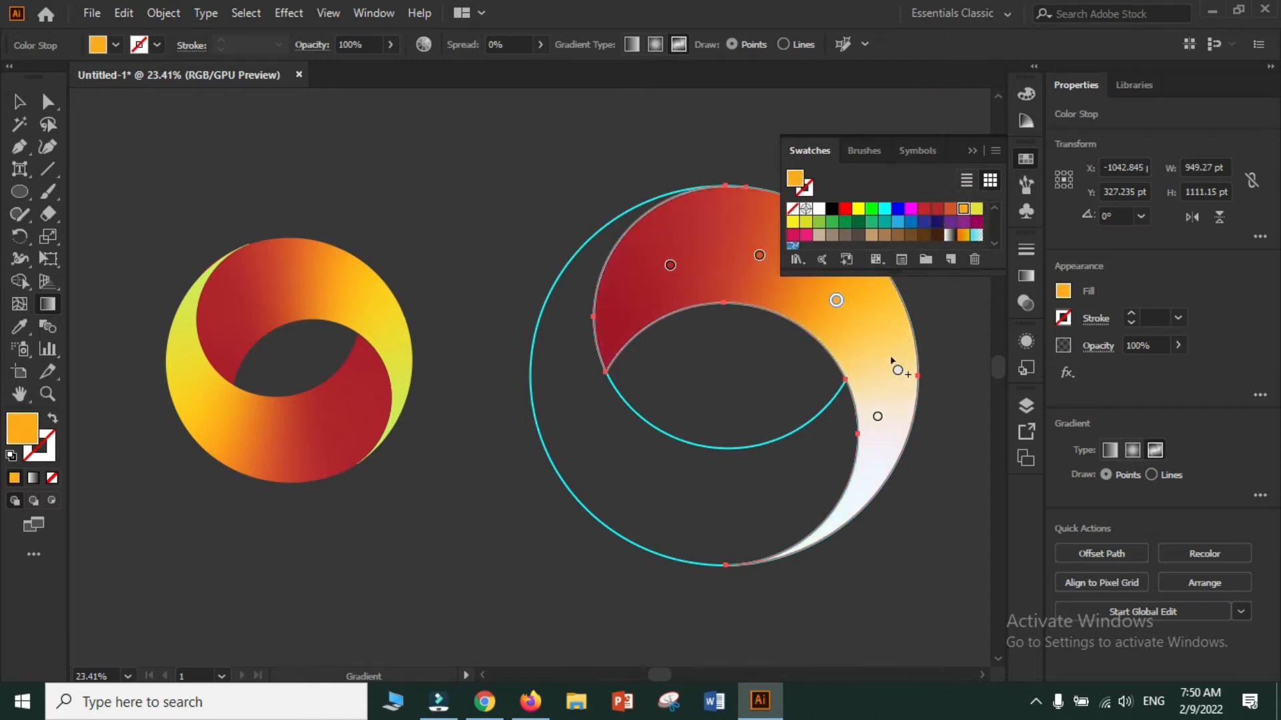
left_click(877, 416)
left_click(976, 211)
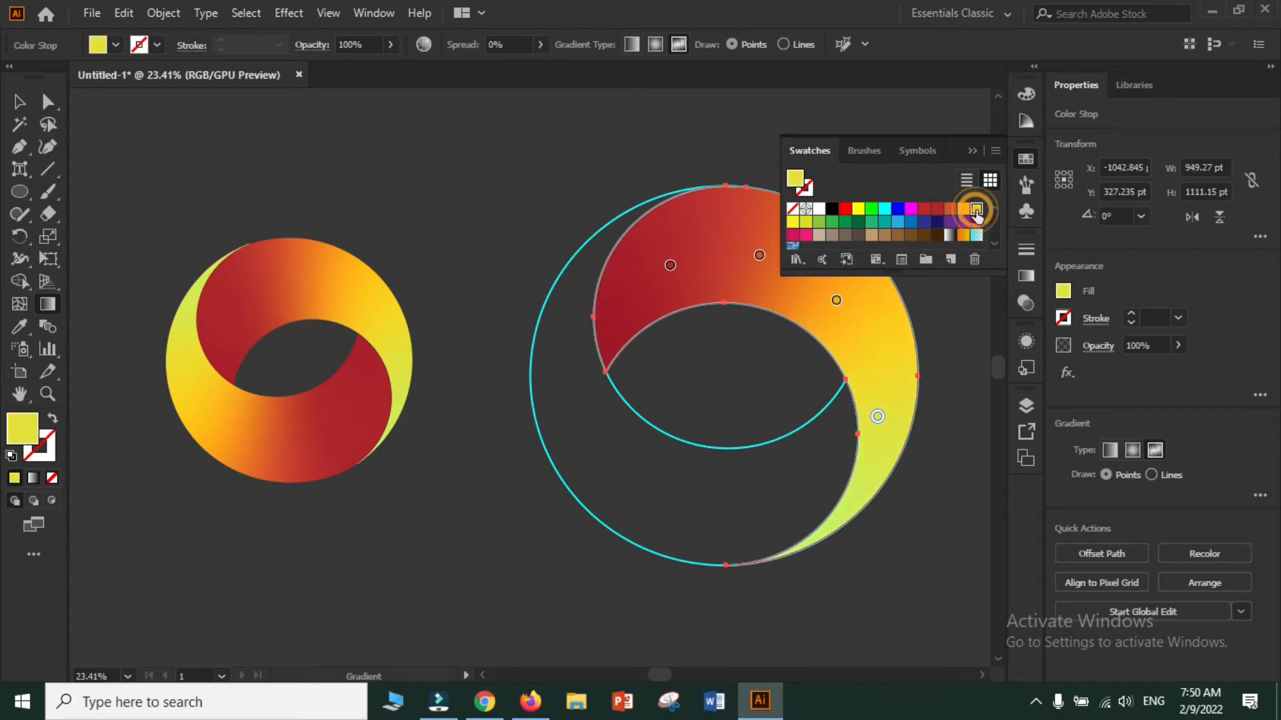
left_click(970, 150)
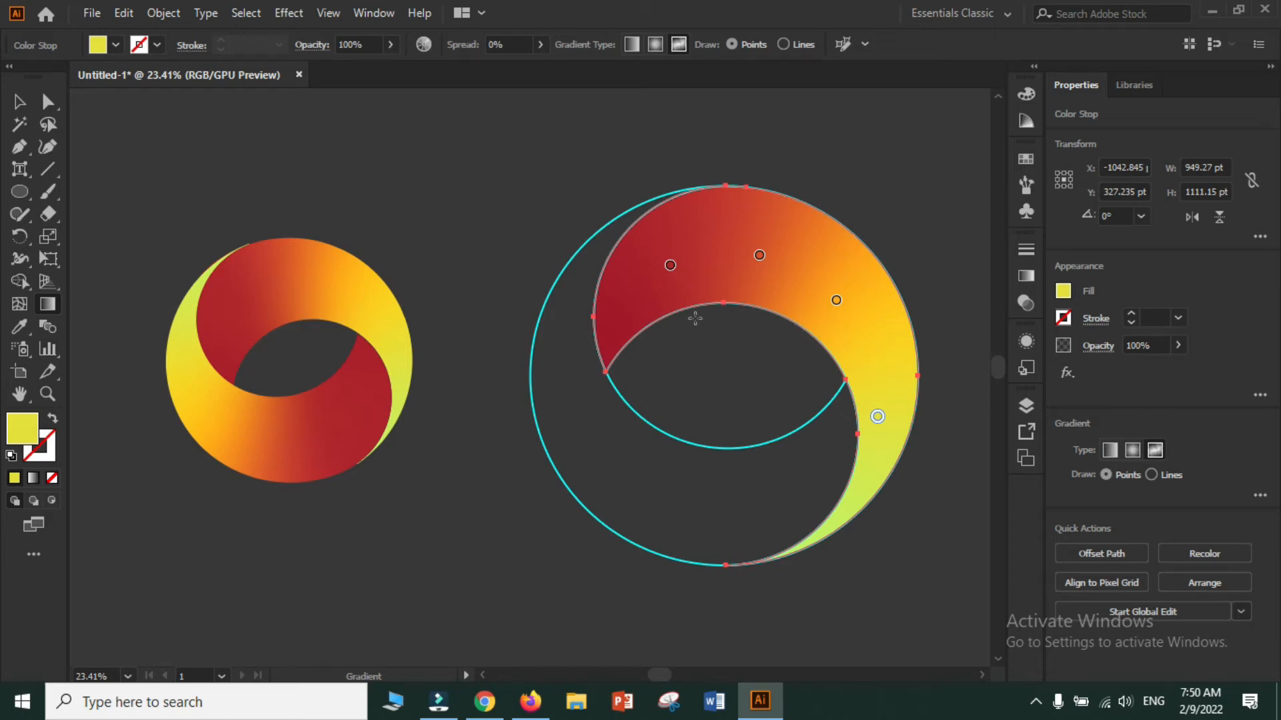
Step: Change the red swatch used by the wide-end gradient stop to R=170 G=19 B=44, with preview on
left_click(670, 265)
left_click(1025, 160)
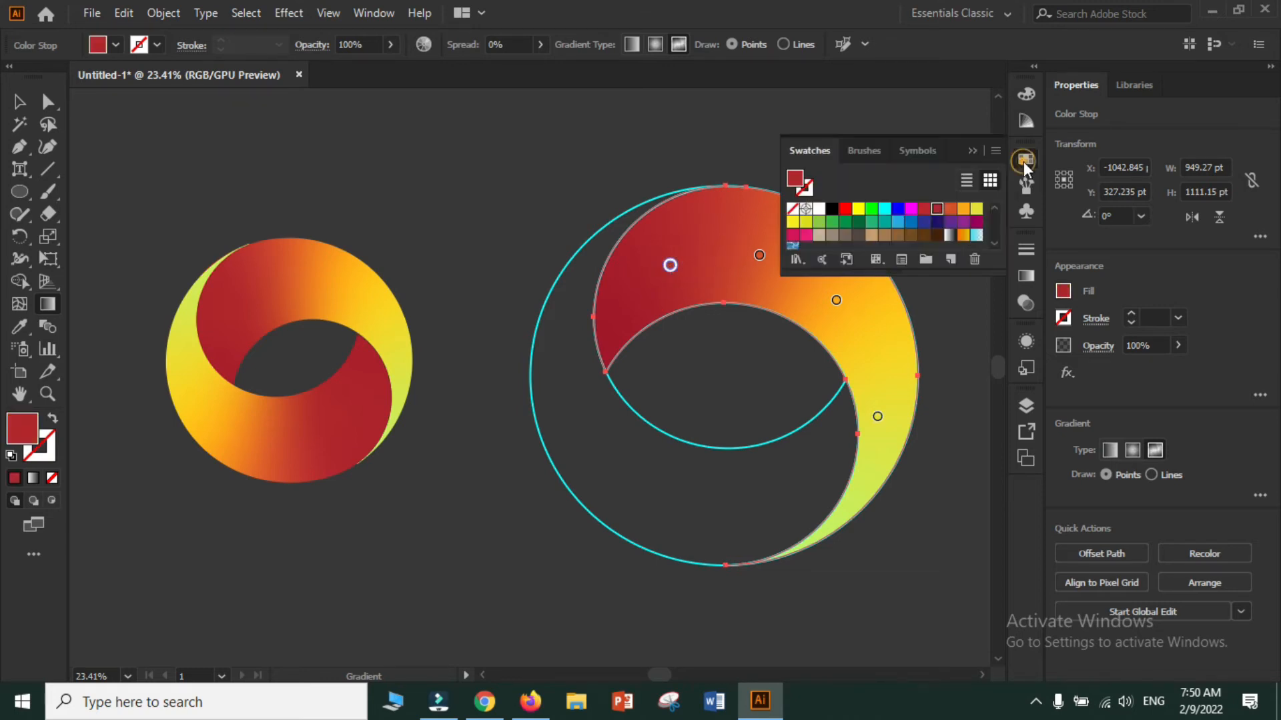
double_click(937, 210)
left_click_drag(889, 168, 982, 144)
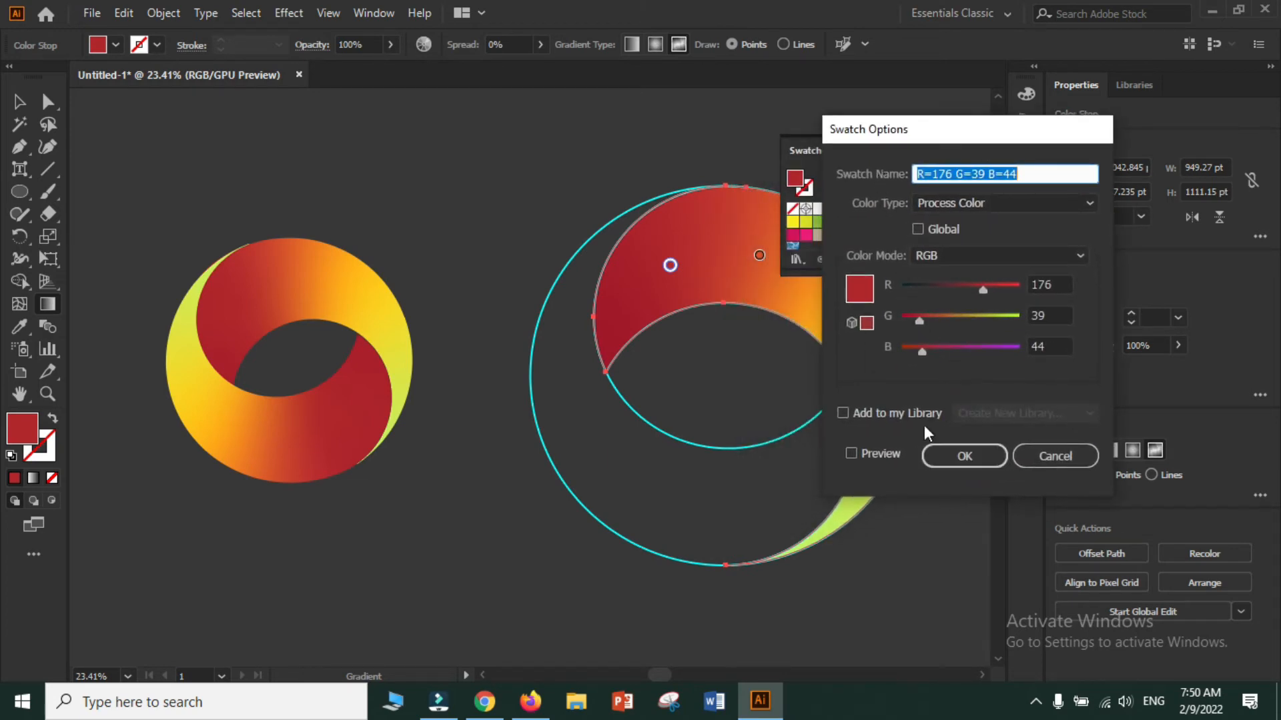
left_click(851, 454)
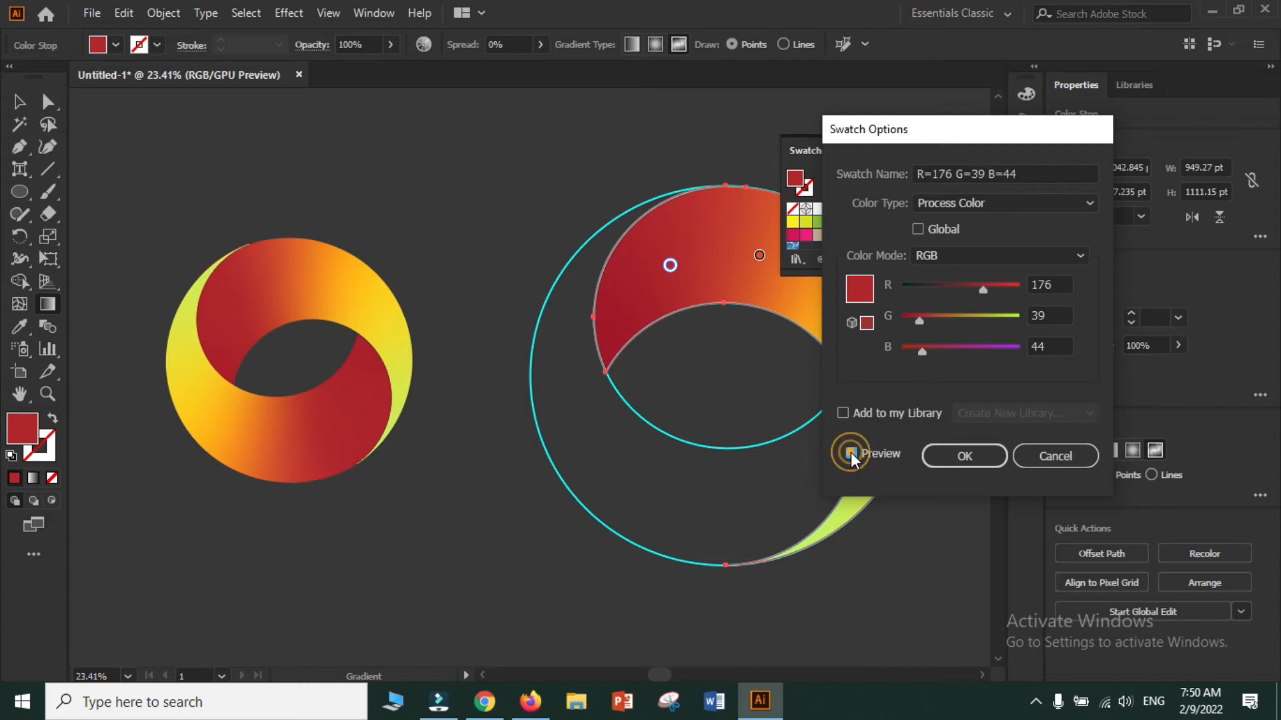
left_click_drag(983, 290, 975, 294)
left_click_drag(961, 136, 443, 139)
mouse_move(458, 291)
left_mouse_down()
mouse_move(473, 295)
mouse_move(461, 293)
left_mouse_up()
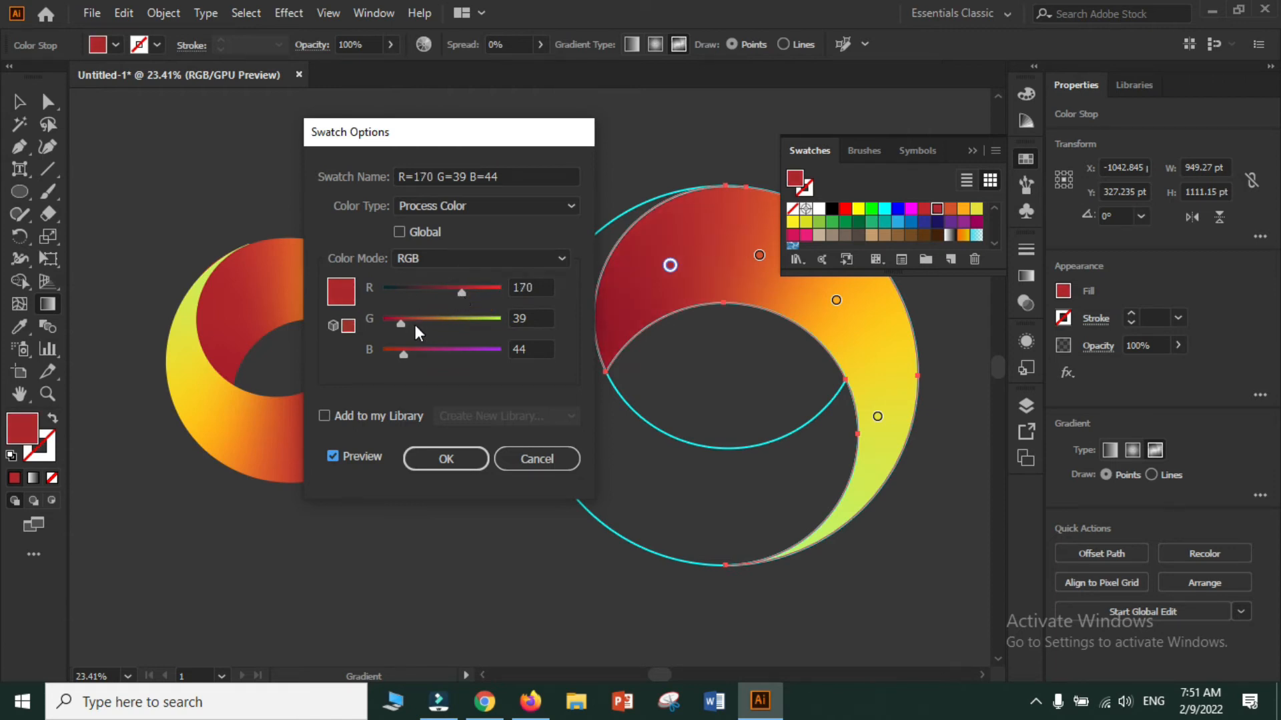
left_click_drag(403, 323, 394, 323)
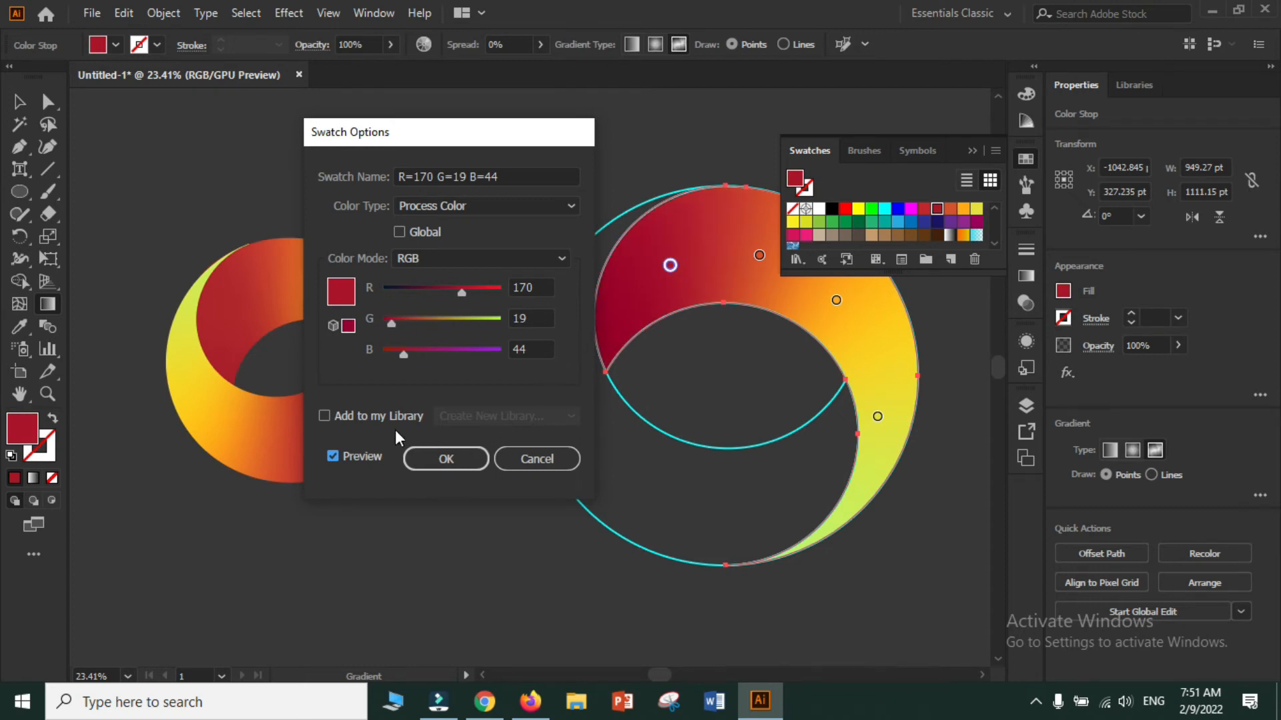
left_click(445, 459)
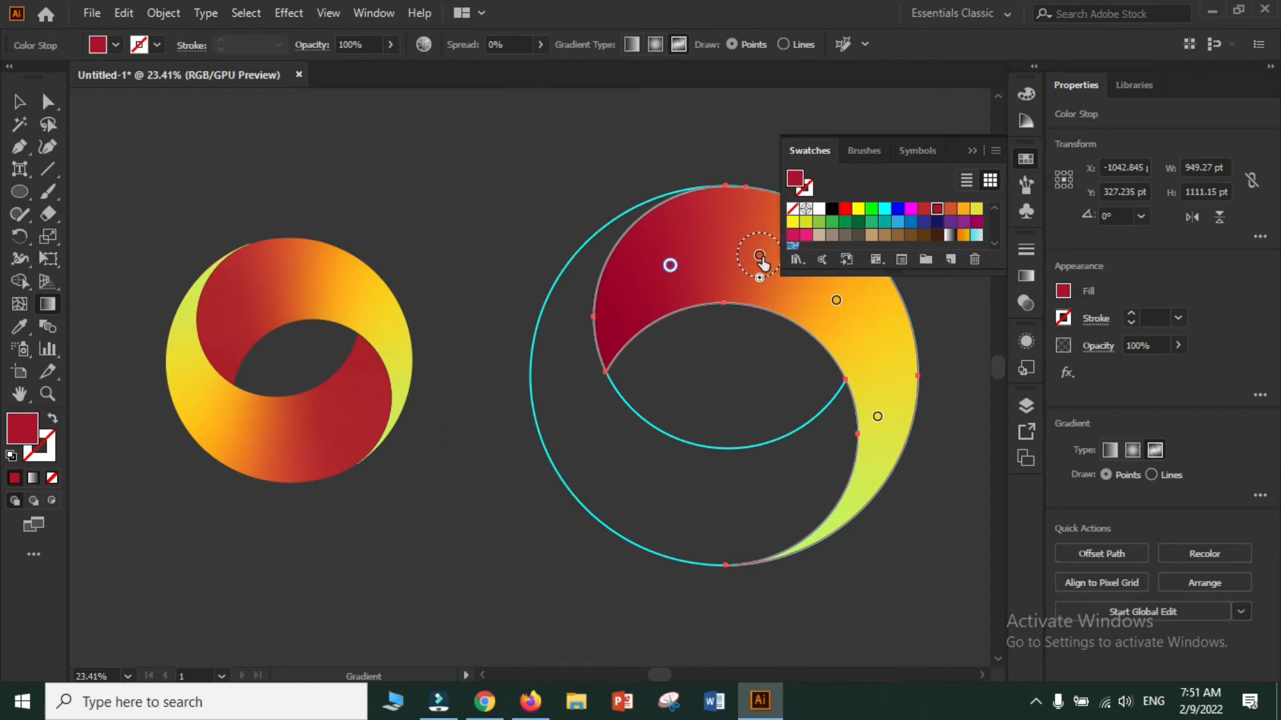
Step: Set the second gradient stop's spread to 19% and change its orange-red swatch to R=206 G=72 B=44
left_click_drag(763, 264, 760, 266)
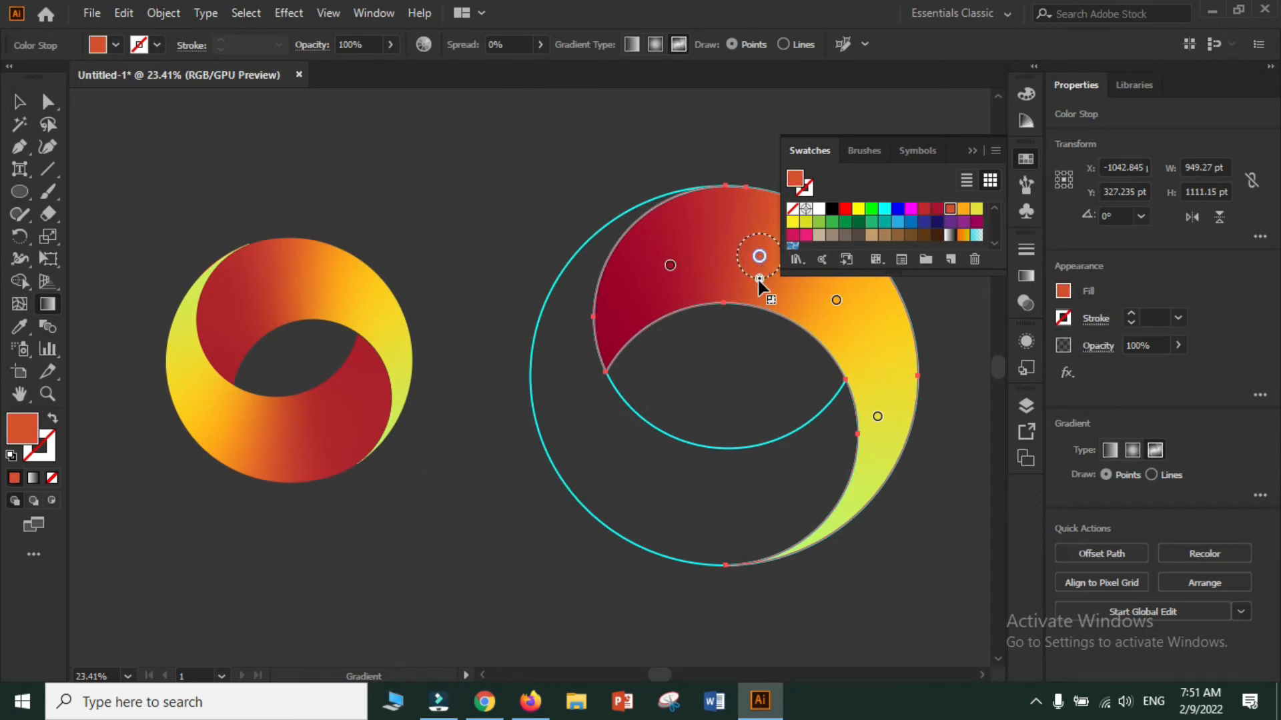
mouse_move(762, 286)
left_mouse_down()
mouse_move(766, 302)
mouse_move(757, 287)
left_mouse_up()
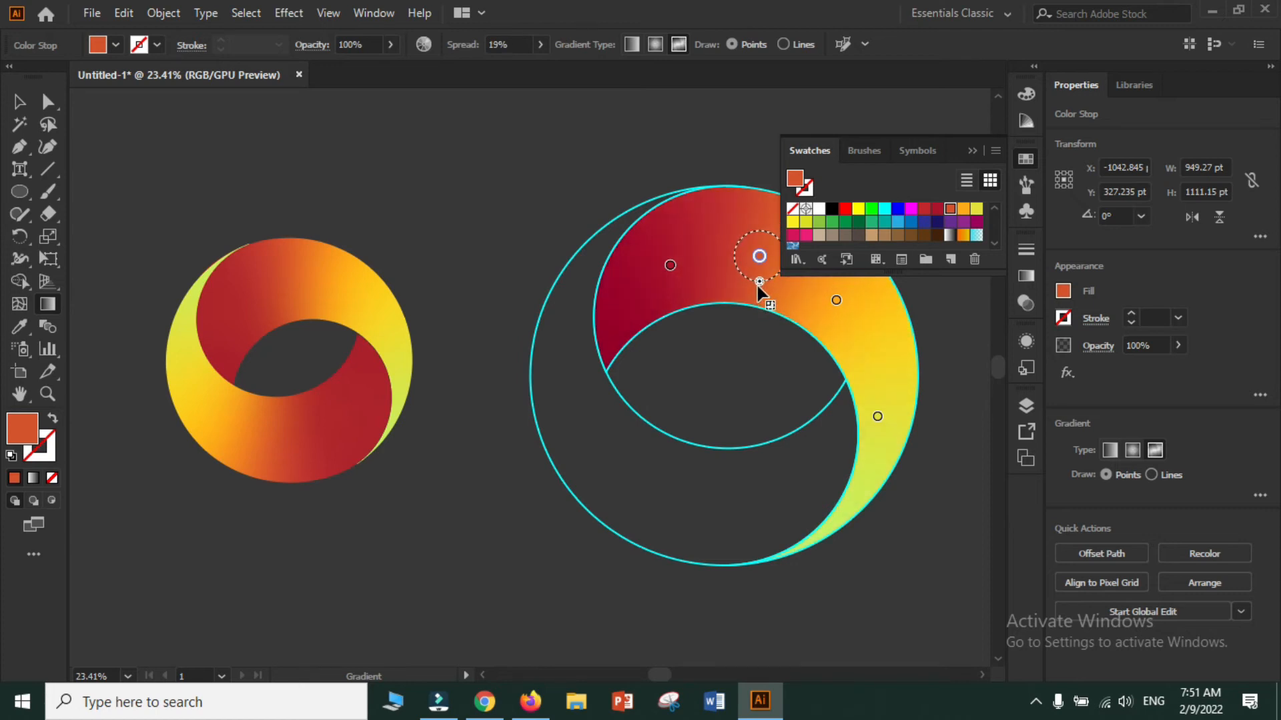
double_click(953, 211)
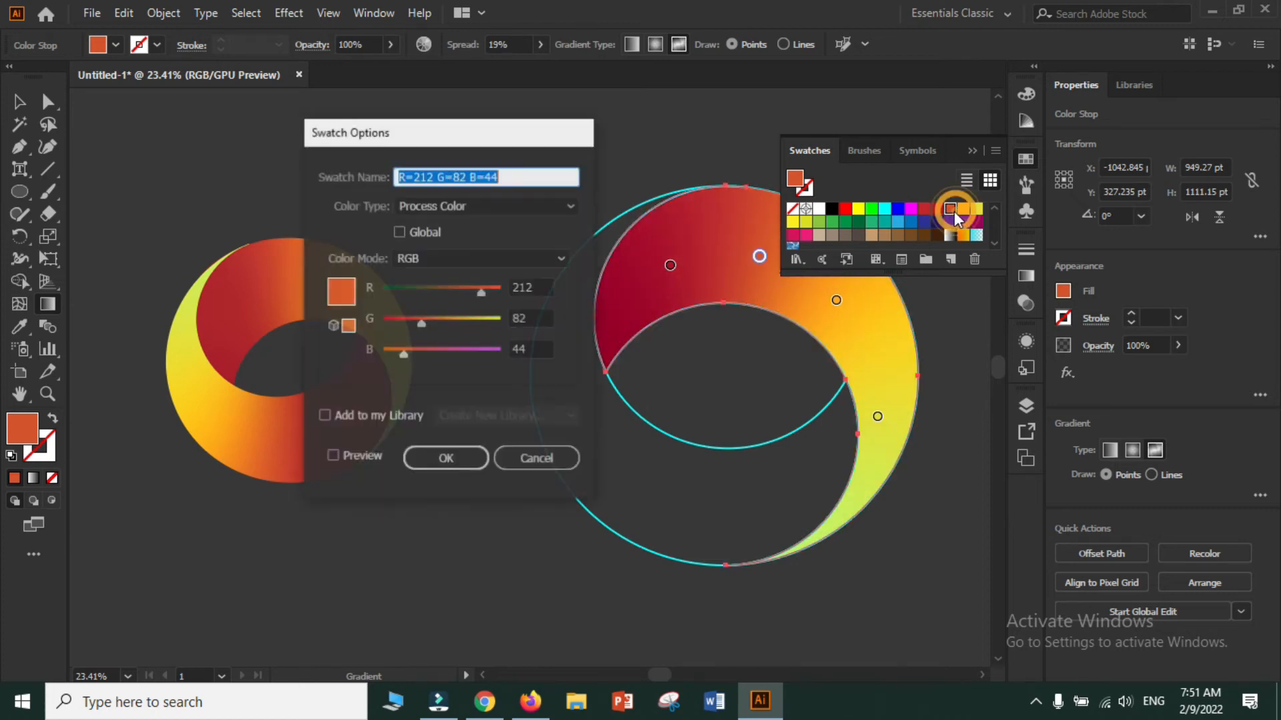
left_click(333, 458)
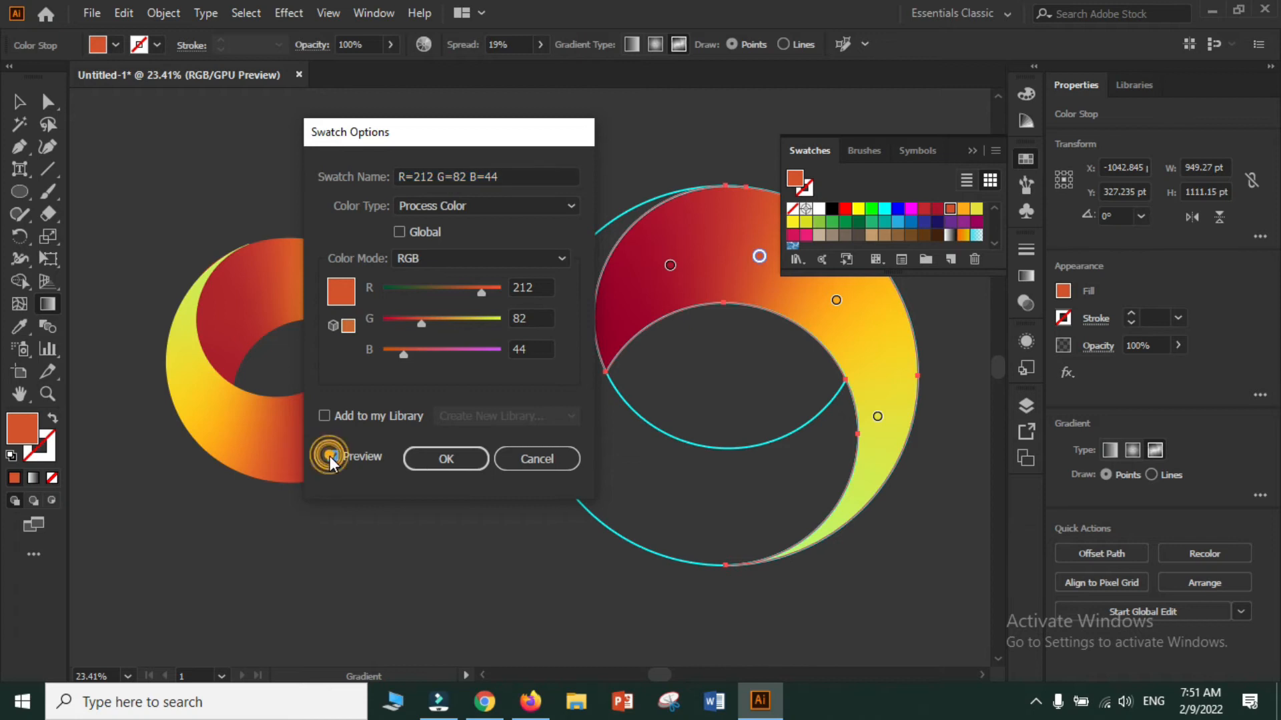
left_click_drag(482, 295, 490, 298)
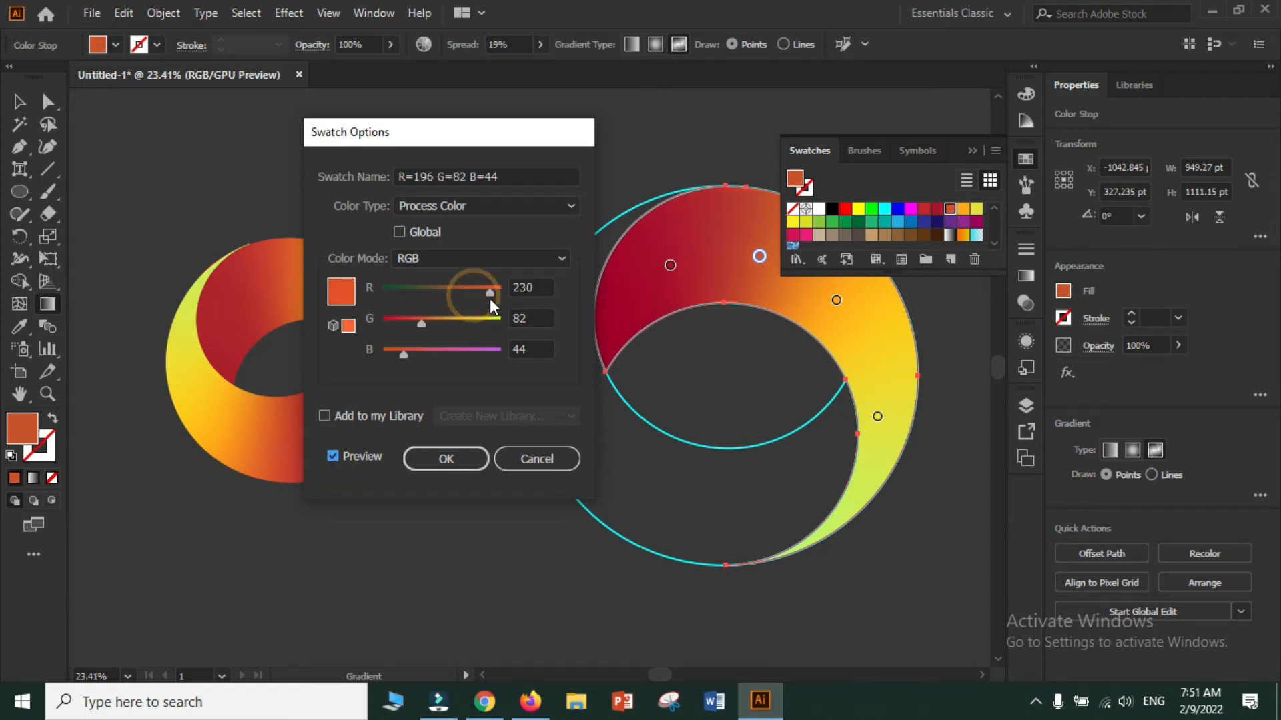
mouse_move(420, 327)
left_mouse_down()
mouse_move(434, 325)
mouse_move(416, 322)
left_mouse_up()
left_click_drag(487, 291, 476, 295)
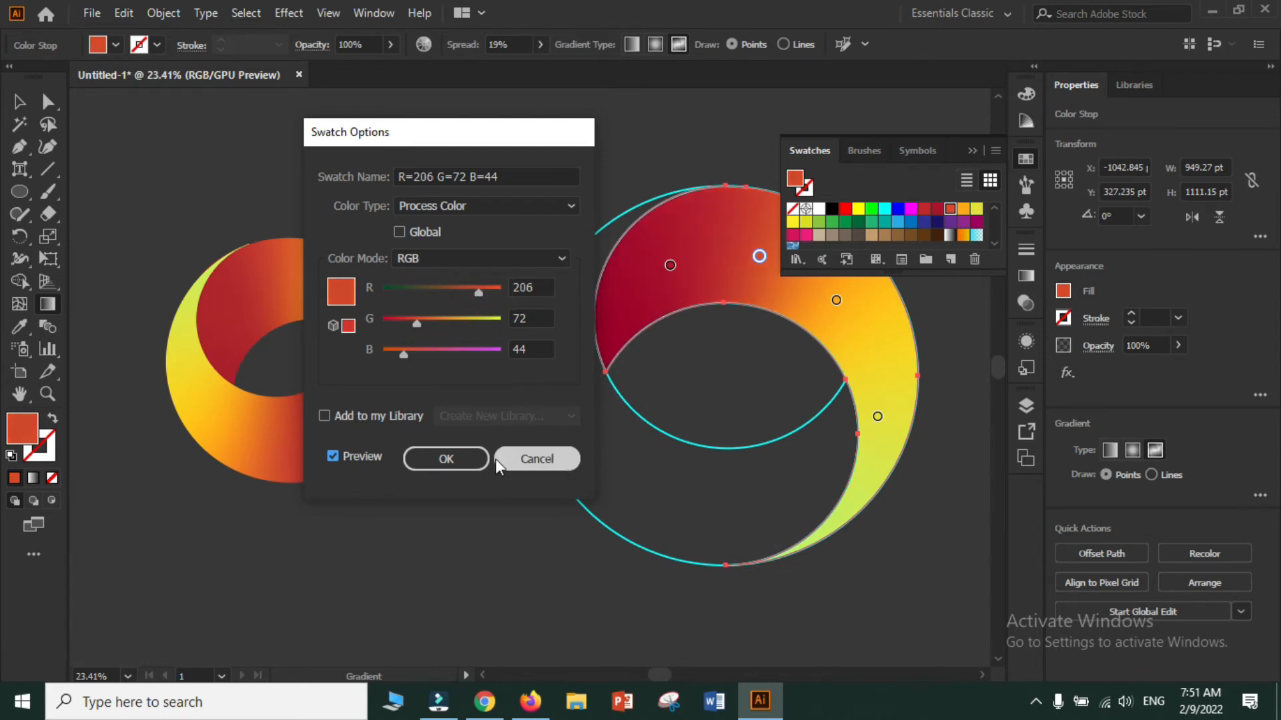
left_click(442, 459)
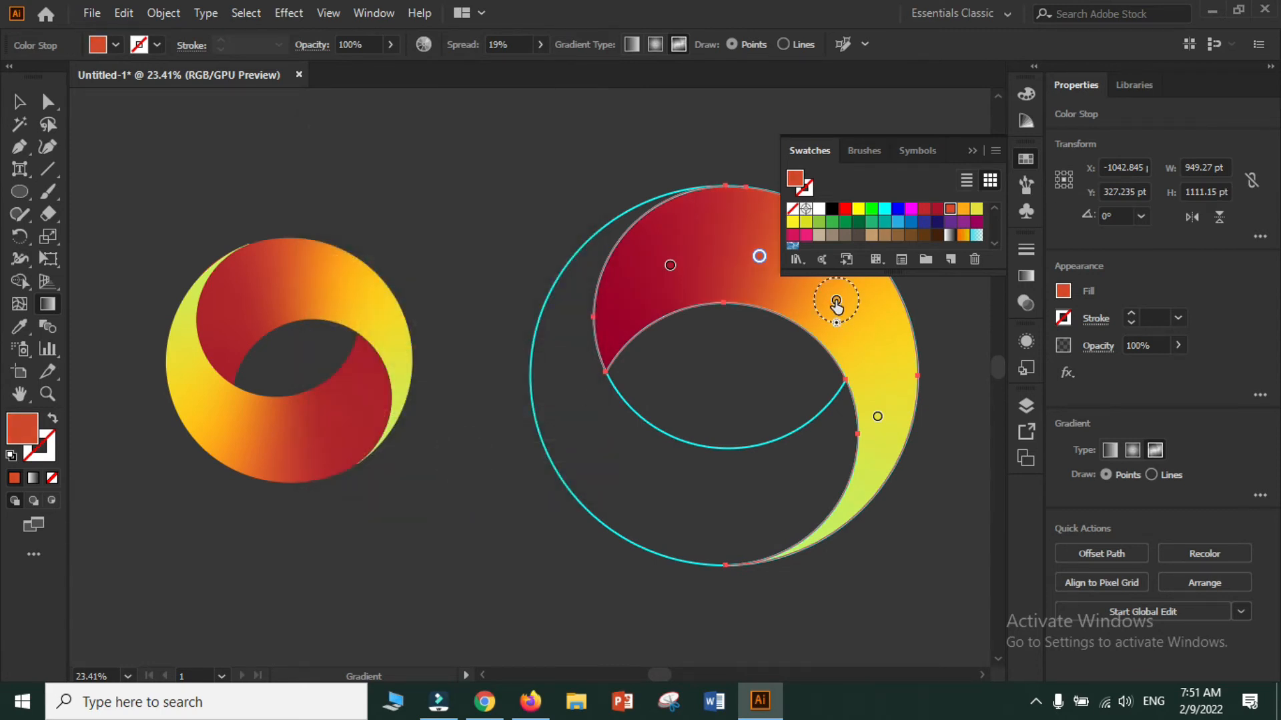
Step: Change the orange swatch used by the third gradient stop to R=178 G=145 B=25, with preview on
left_click(837, 304)
double_click(963, 210)
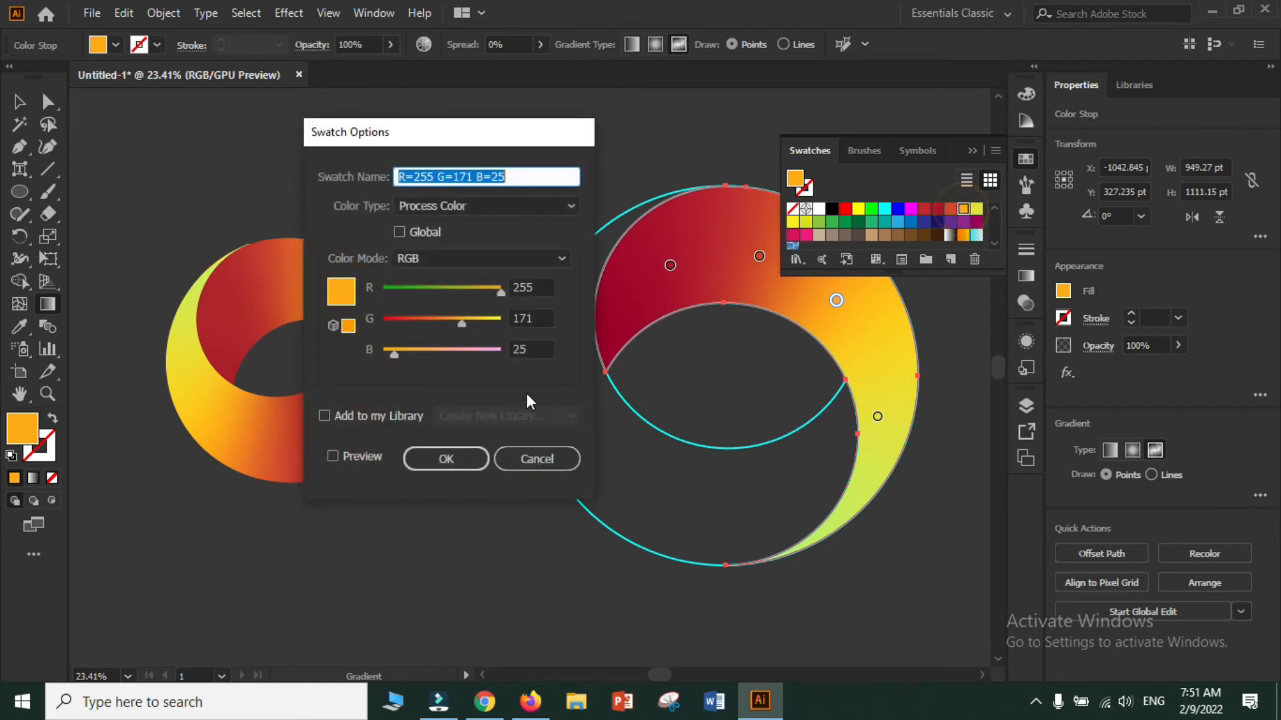
left_click_drag(499, 293, 479, 292)
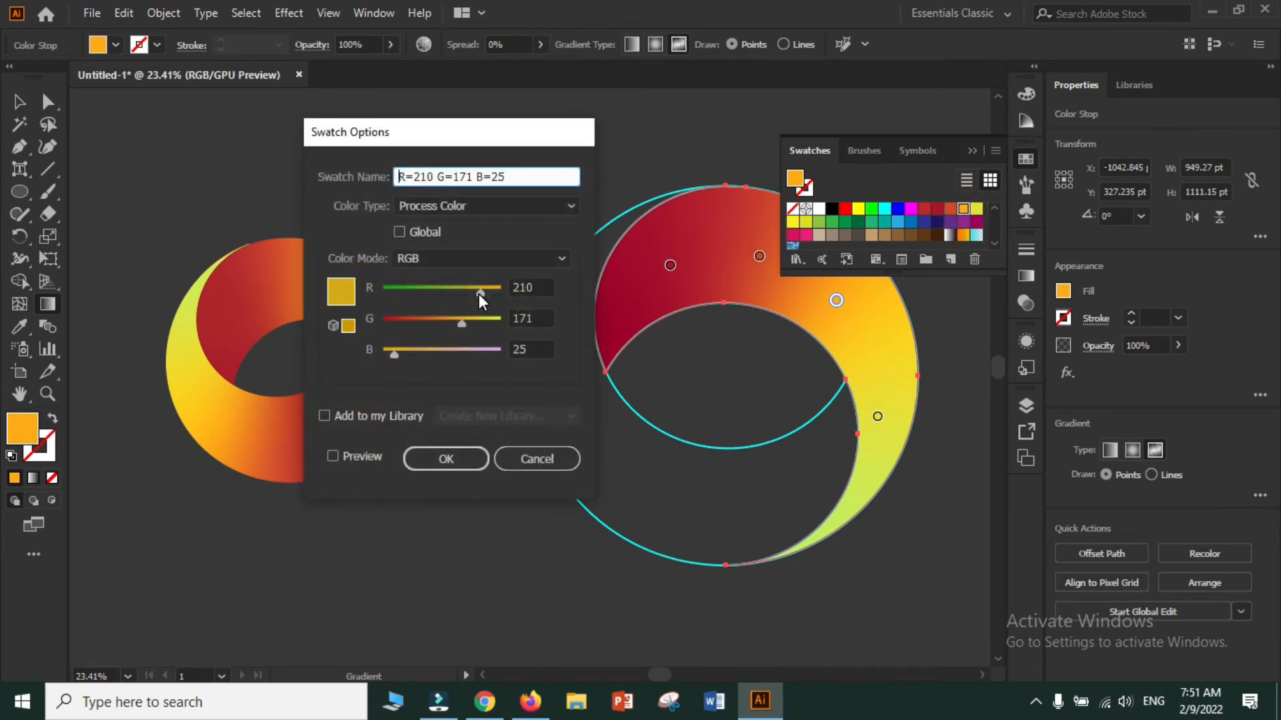
left_click(332, 456)
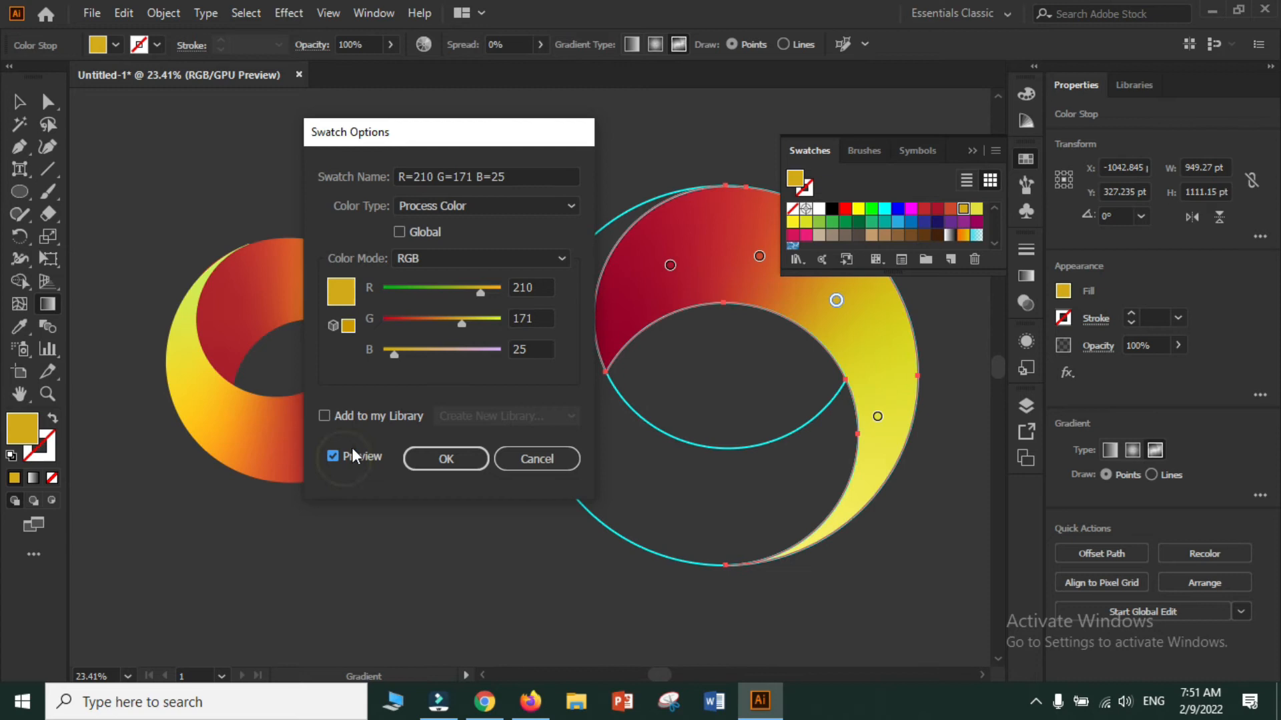
left_click_drag(479, 294, 447, 327)
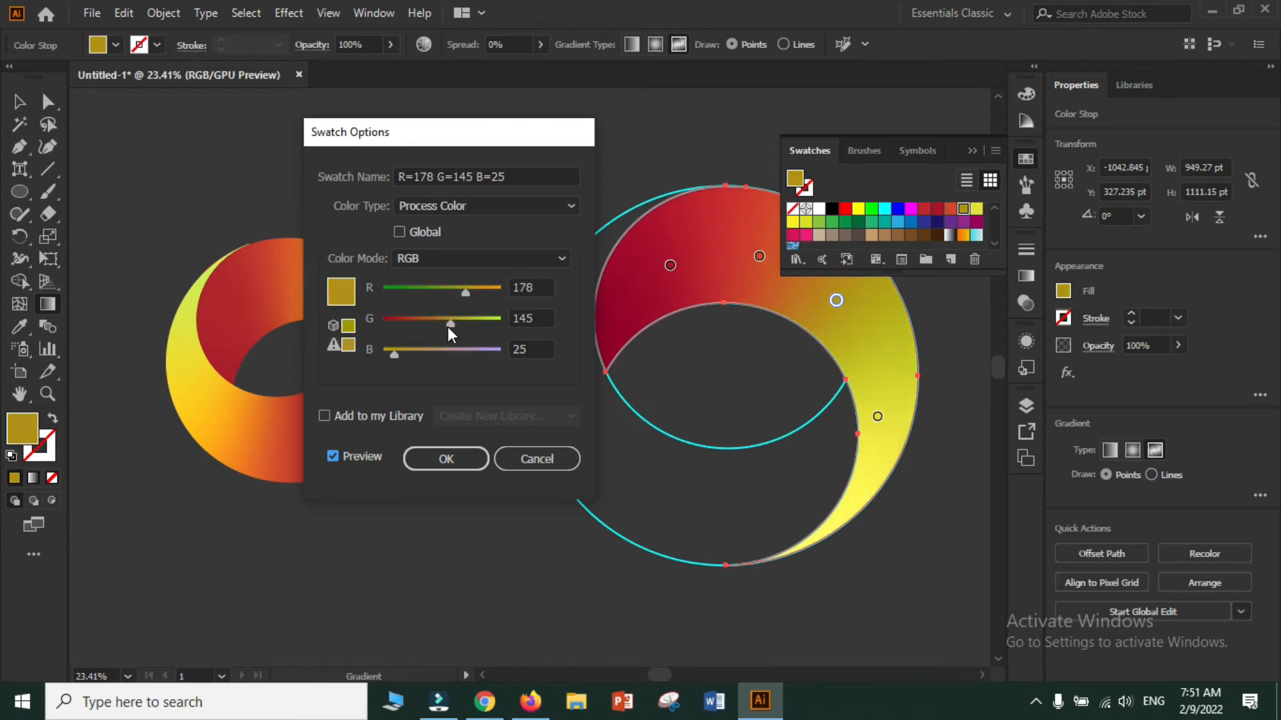
left_click(471, 458)
Step: Move the tail's gradient stop slightly upward and change its yellow swatch to R=229 G=182 B=75
left_click(878, 417)
left_click_drag(880, 428, 881, 396)
double_click(976, 209)
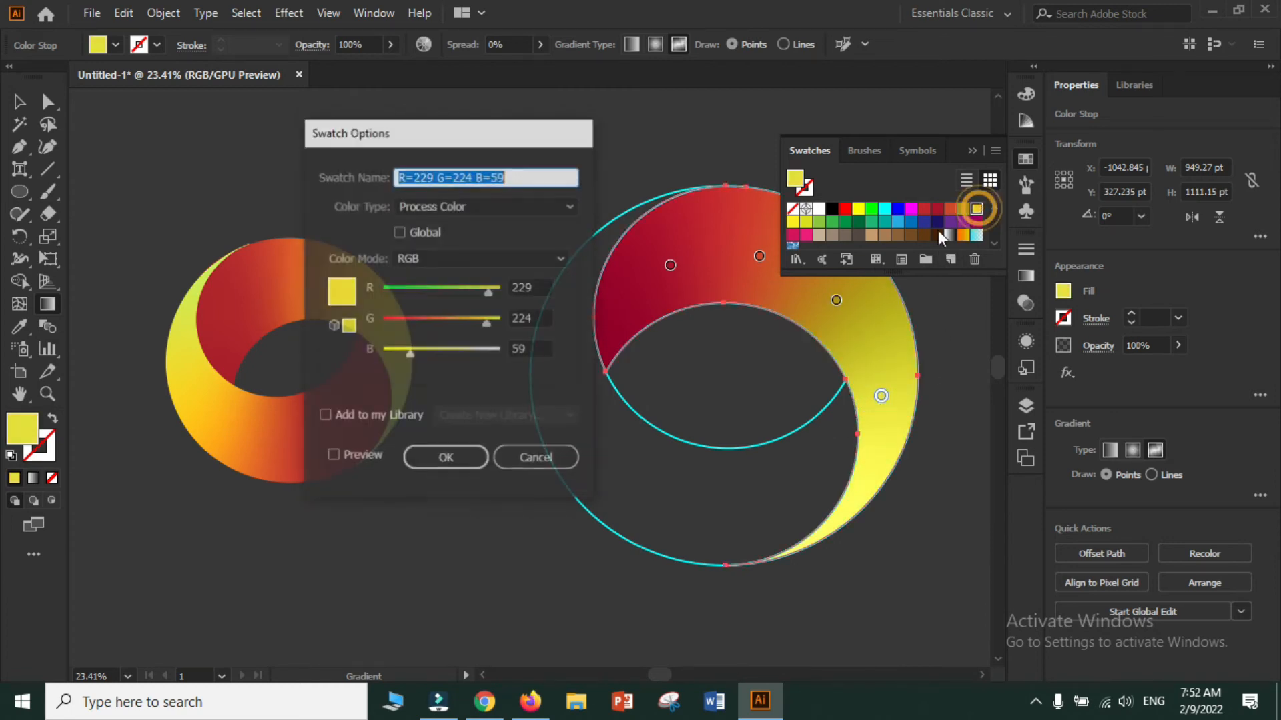
left_click_drag(412, 354, 445, 354)
left_click(333, 456)
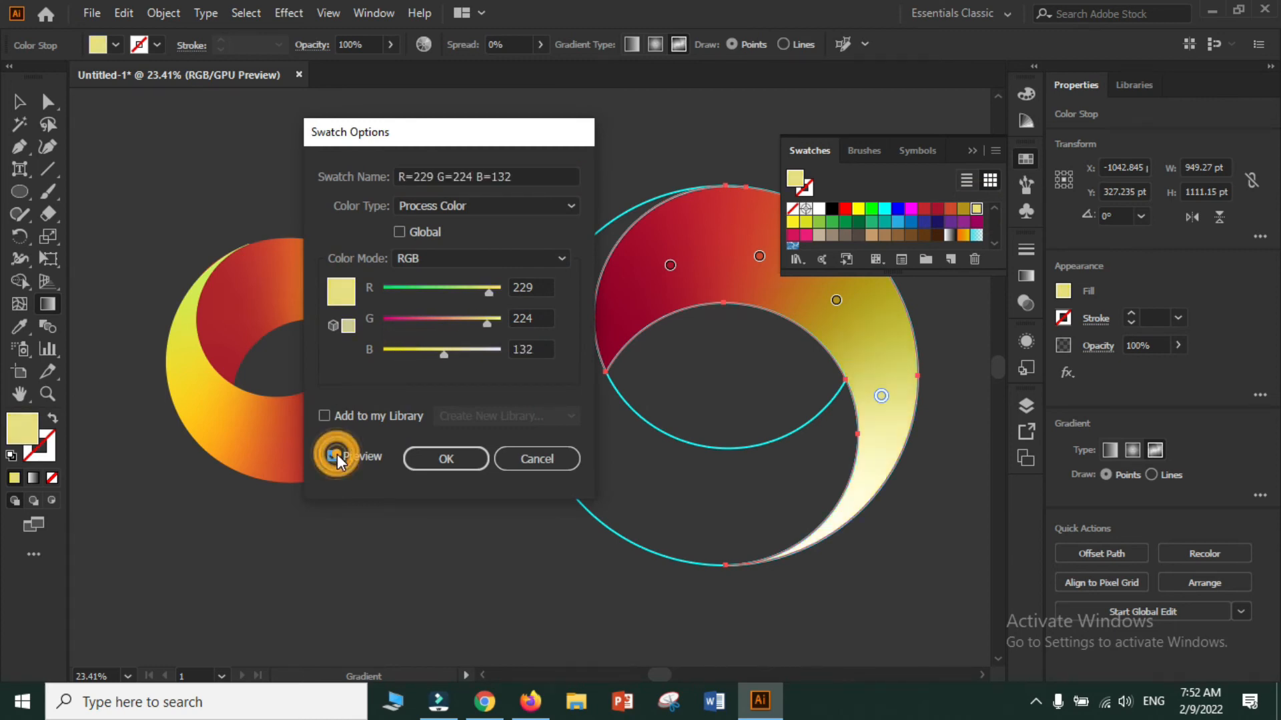
left_click_drag(442, 354, 465, 329)
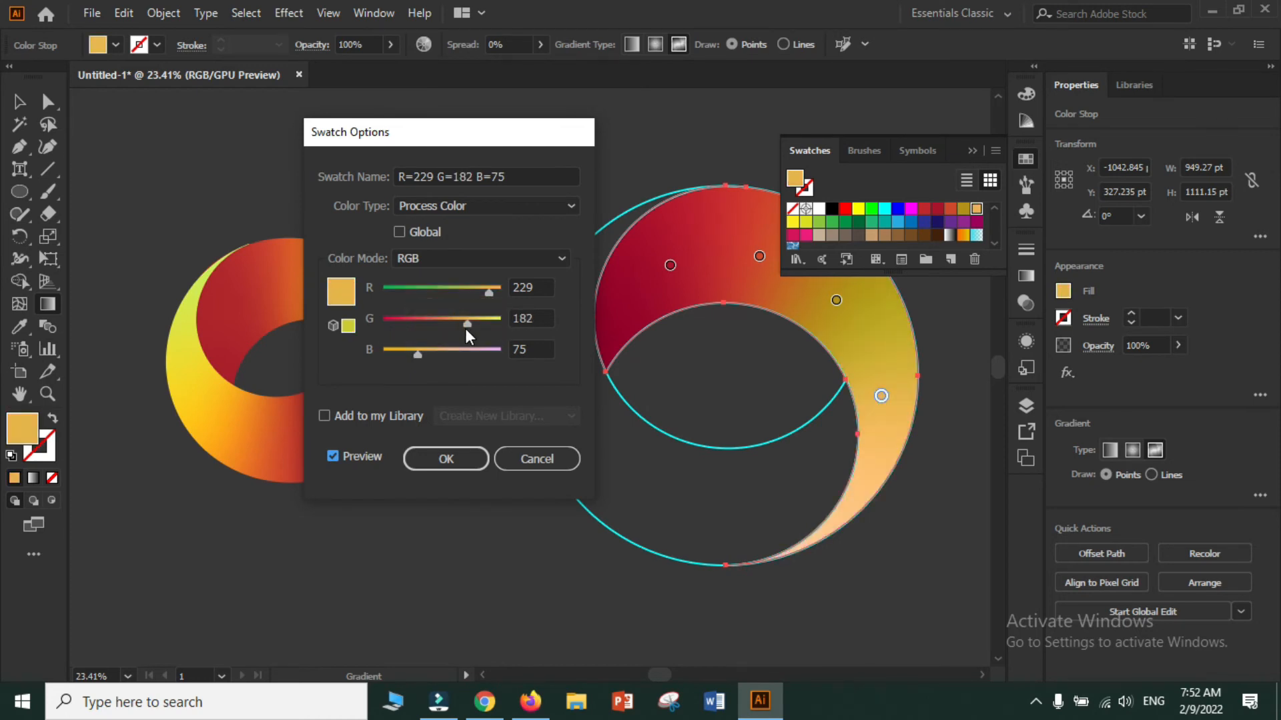
left_click(449, 458)
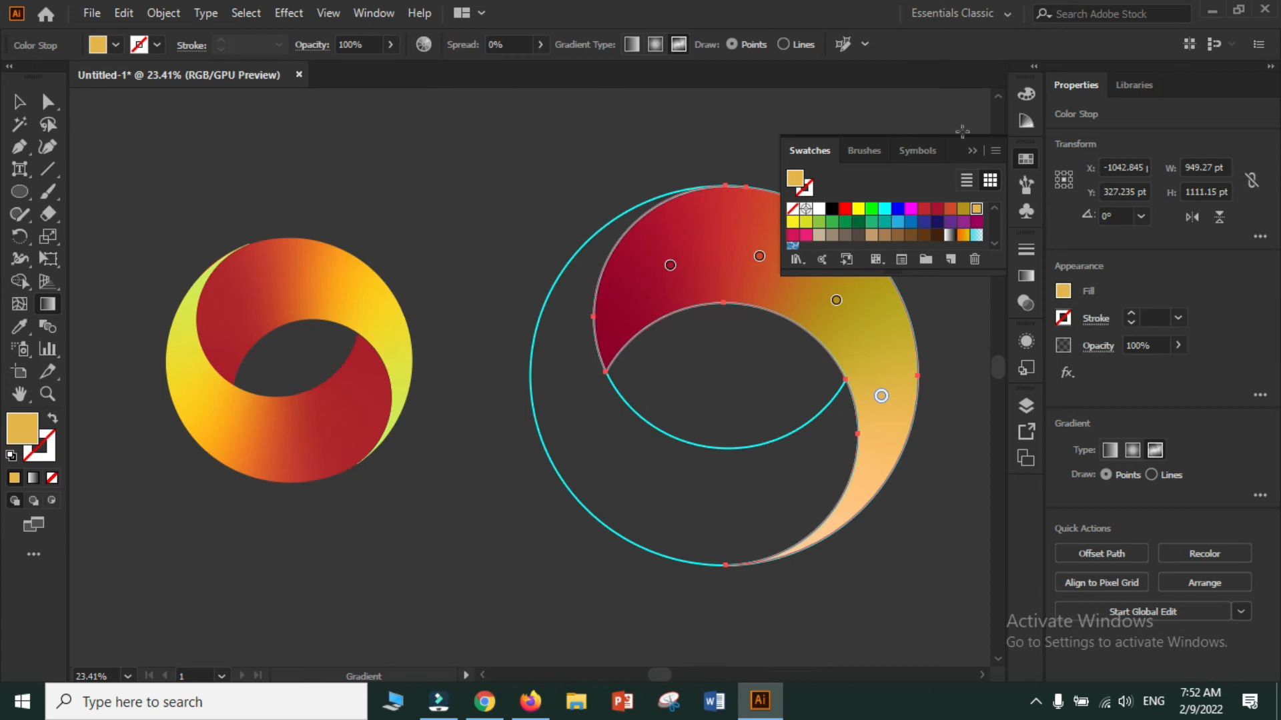
left_click(974, 151)
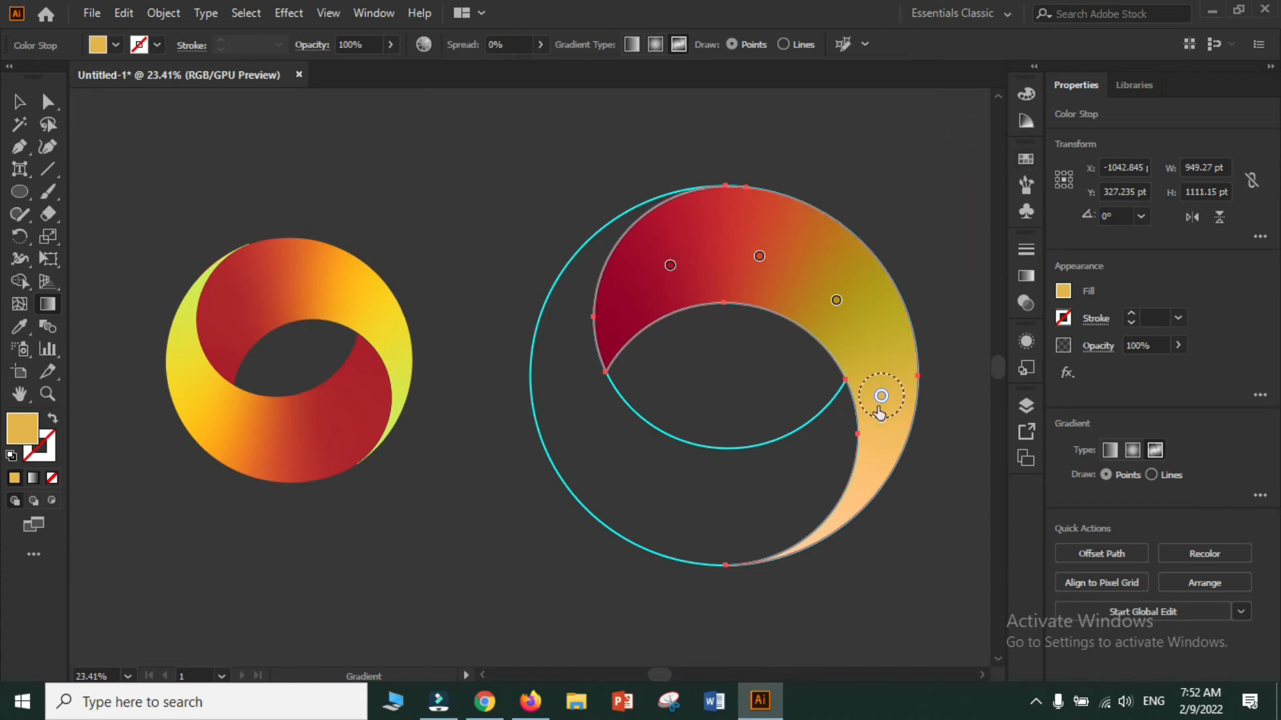
Step: Delete the unfilled swirl outline that covers the lower half of the circle
left_click(20, 102)
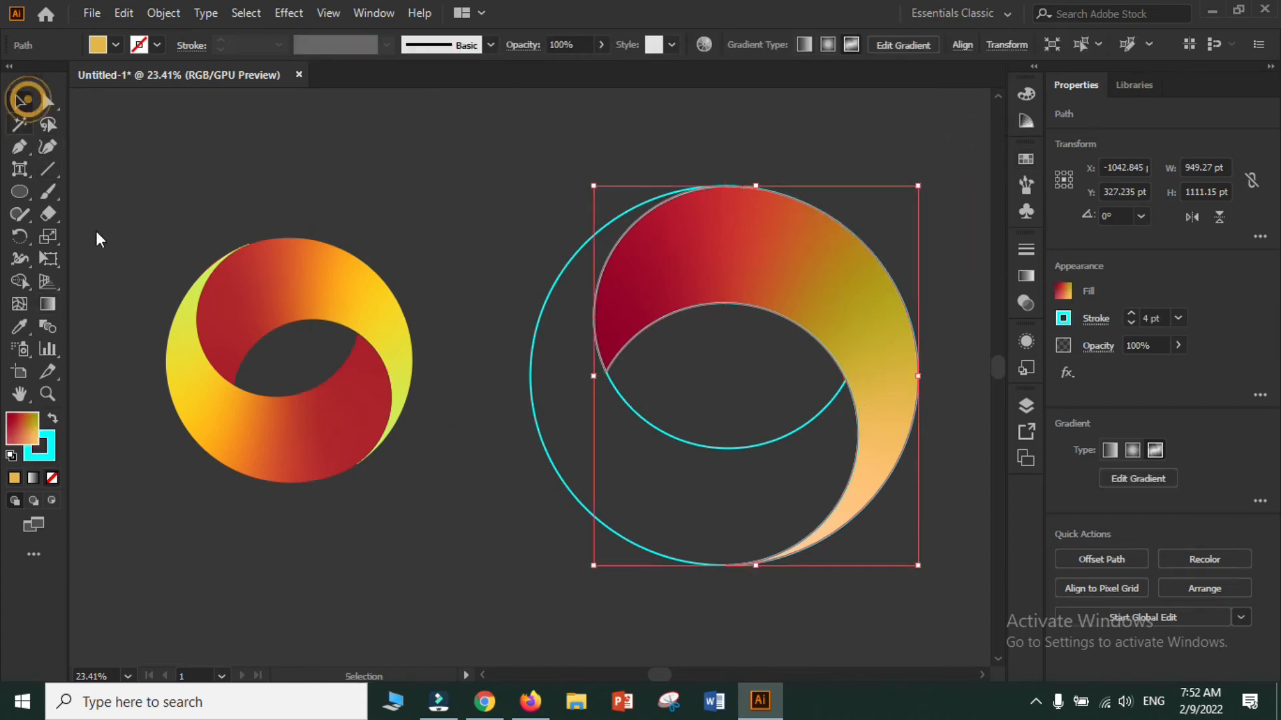
left_click(441, 213)
left_click(539, 383)
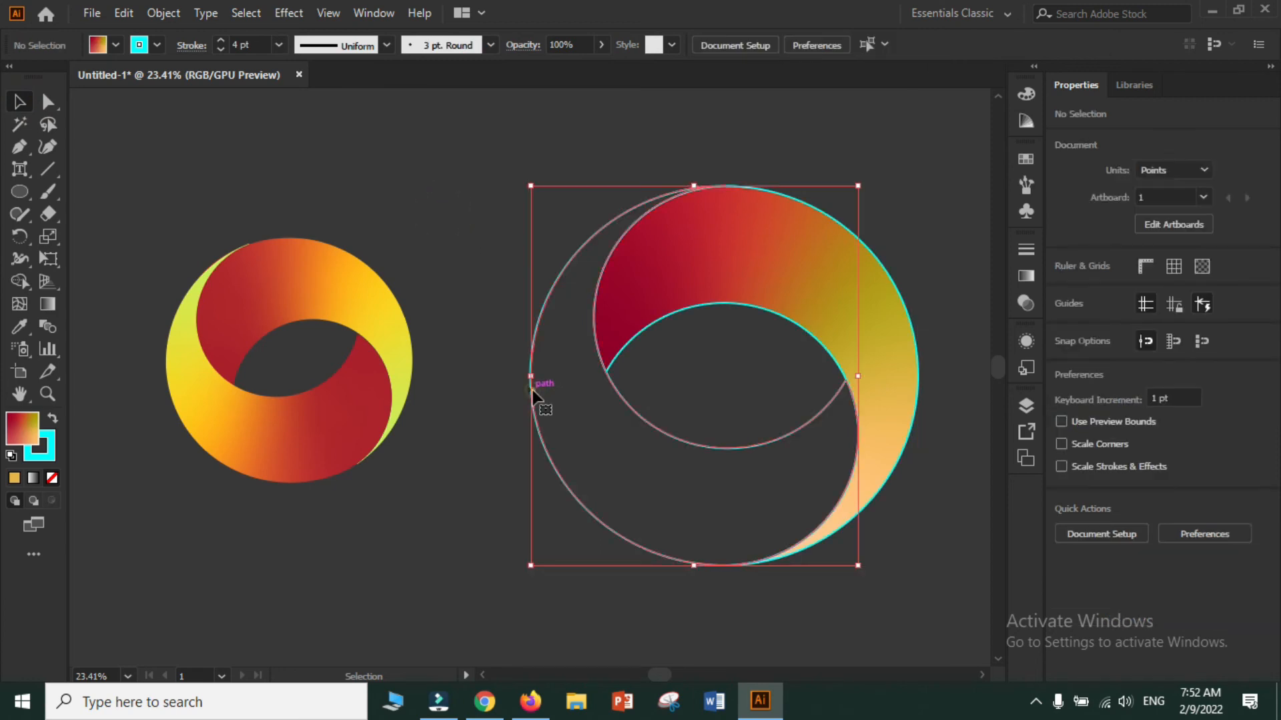
key("Delete")
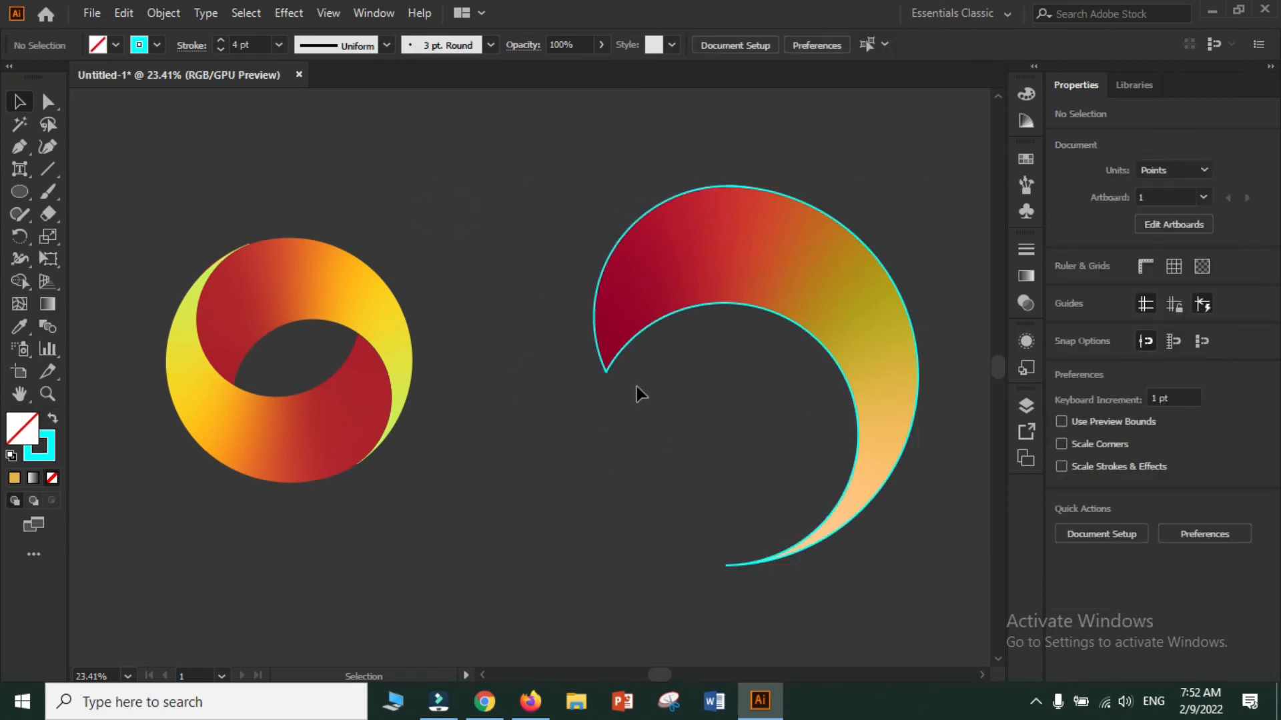
Step: Duplicate the gradient swirl by copy and paste, and rotate the copy to about 201.8° over the lower half of the ring
left_click(684, 301)
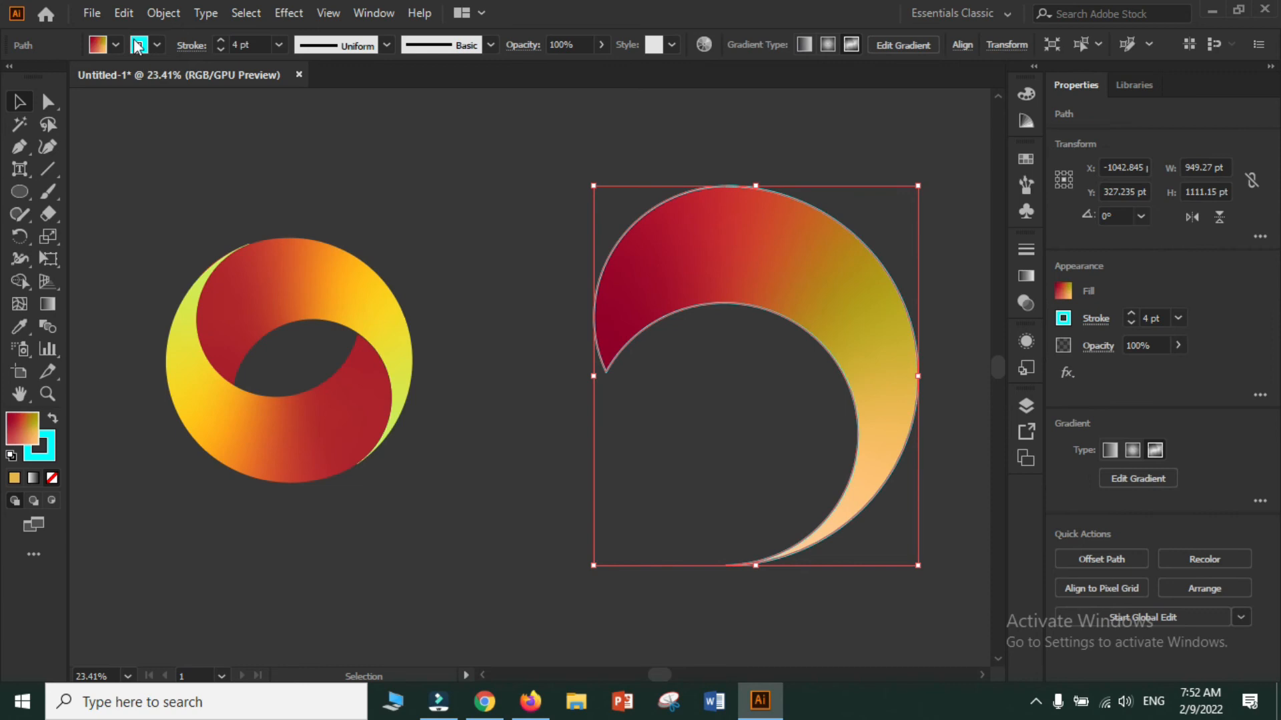
left_click(124, 20)
left_click(156, 104)
left_click(122, 20)
left_click(152, 123)
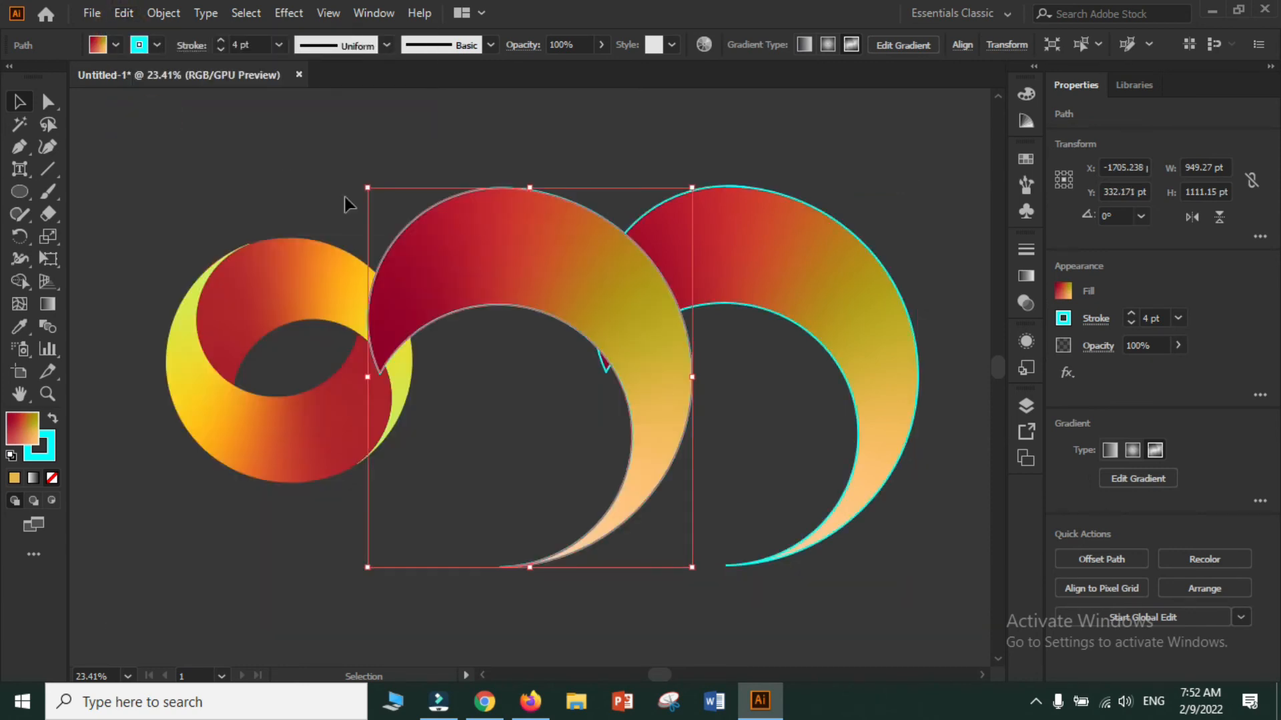
left_click_drag(358, 183, 801, 492)
mouse_move(756, 158)
left_mouse_down()
mouse_move(778, 143)
mouse_move(759, 156)
left_mouse_up()
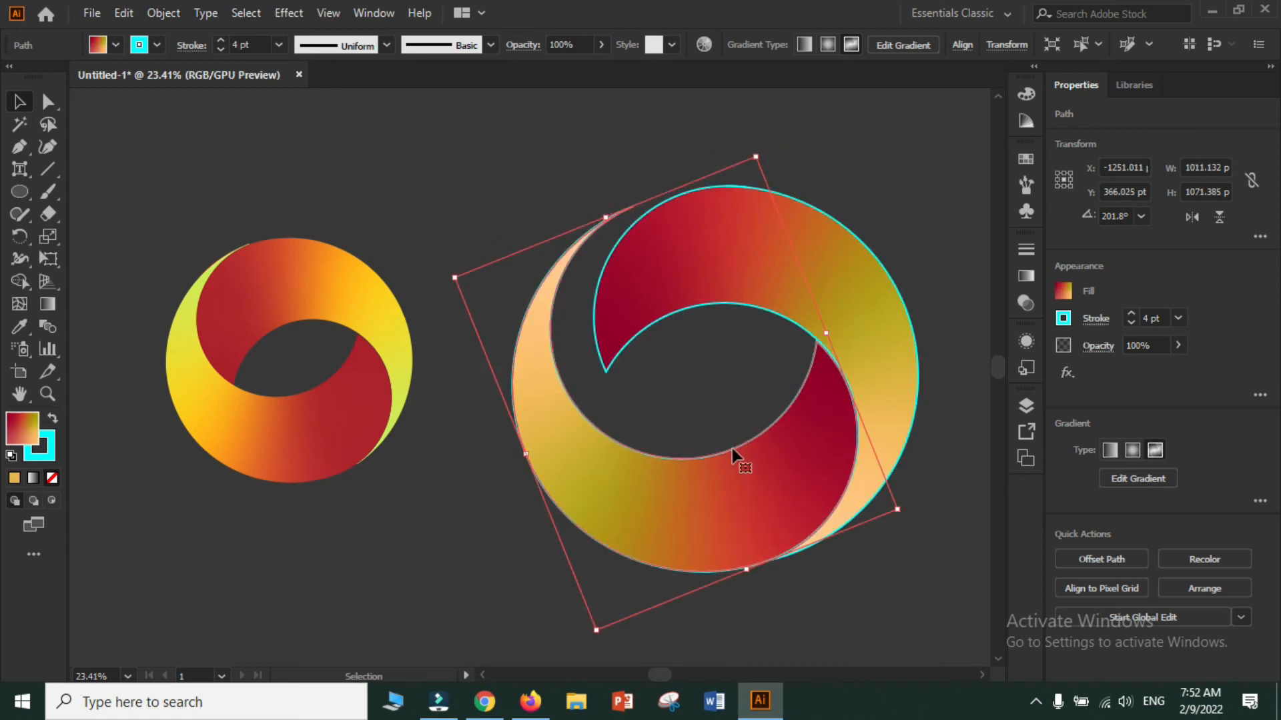
Step: Rotate the copied swirl to about 179.4° and reposition it so its curves fit along the upper swirl
left_click_drag(445, 275, 469, 235)
left_click_drag(580, 409, 619, 415)
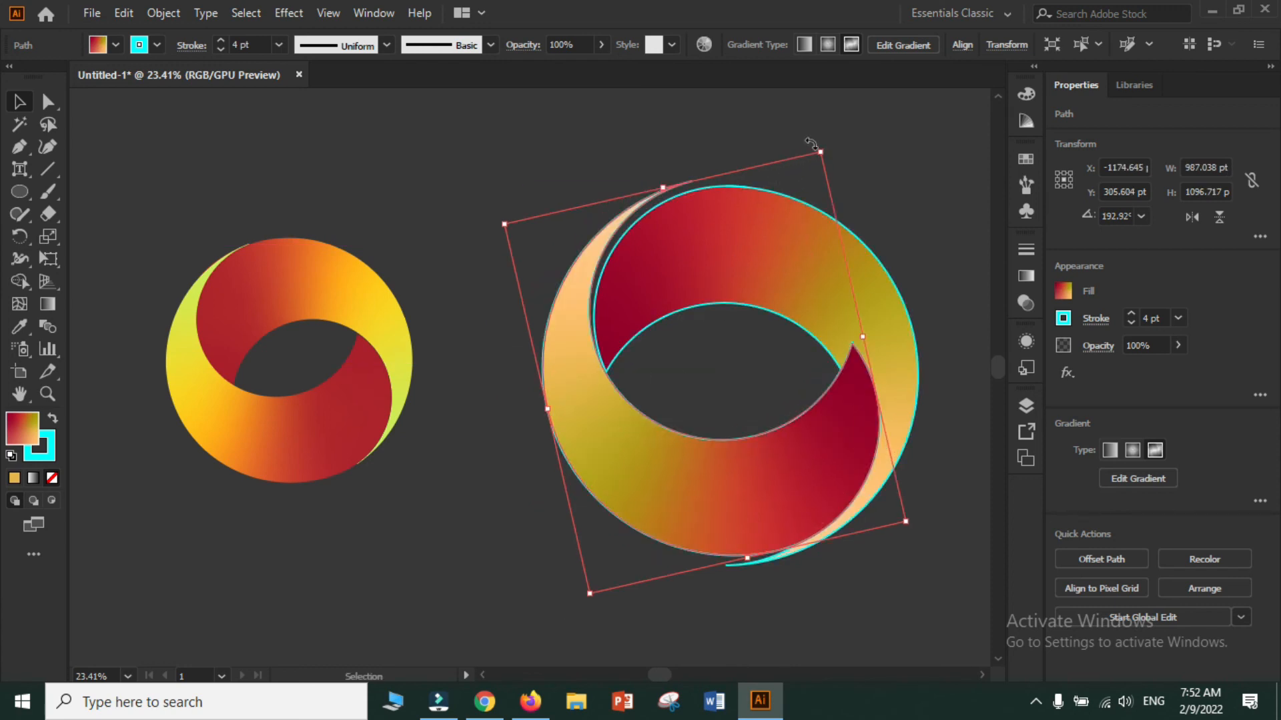
left_click_drag(829, 144, 758, 309)
key("z")
left_click_drag(729, 255, 855, 329)
left_click(19, 101)
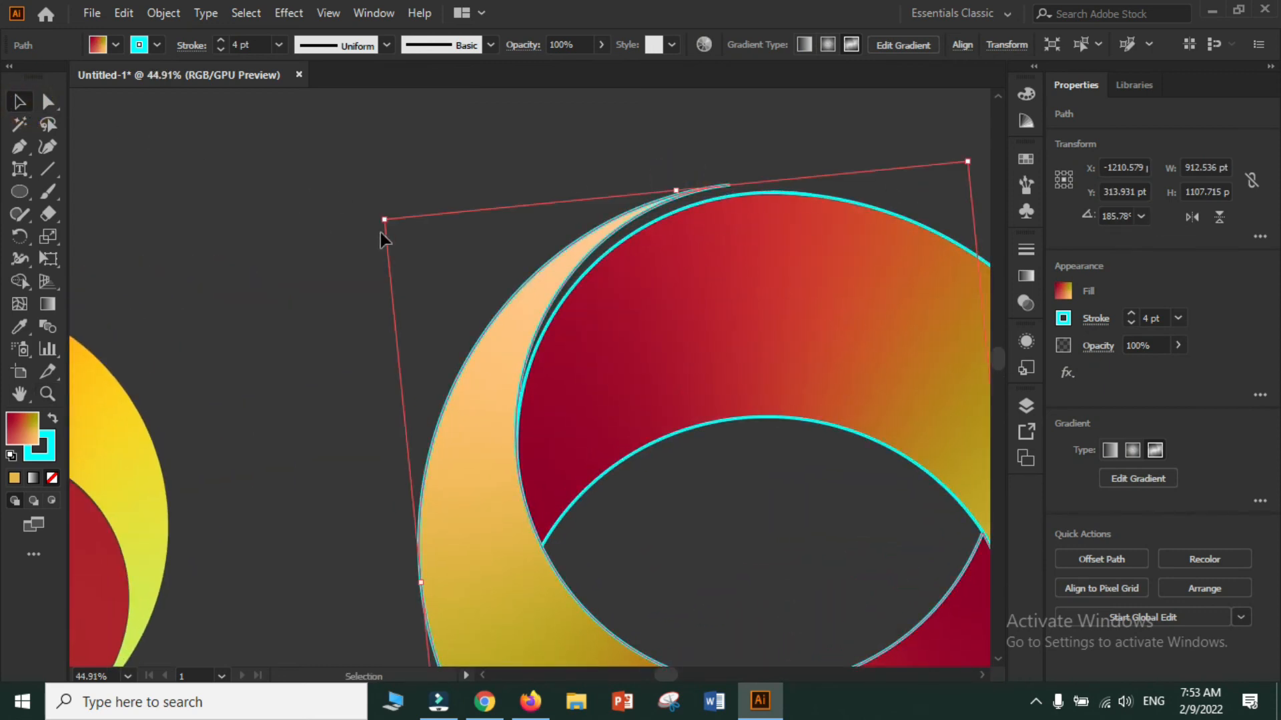
left_click_drag(374, 219, 425, 186)
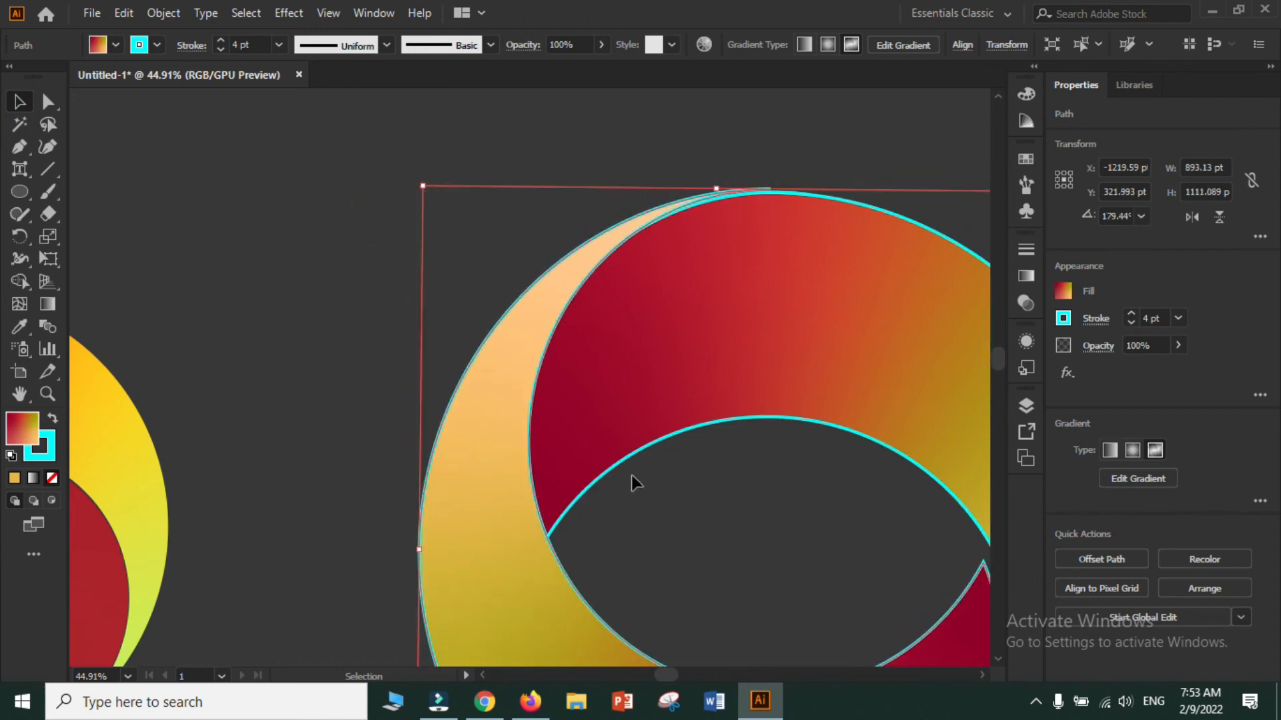
Step: Widen the rotated swirl to about 920 pt so its dark red tip meets the opposite swirl's inner edge
key("space")
left_click_drag(681, 496, 385, 249)
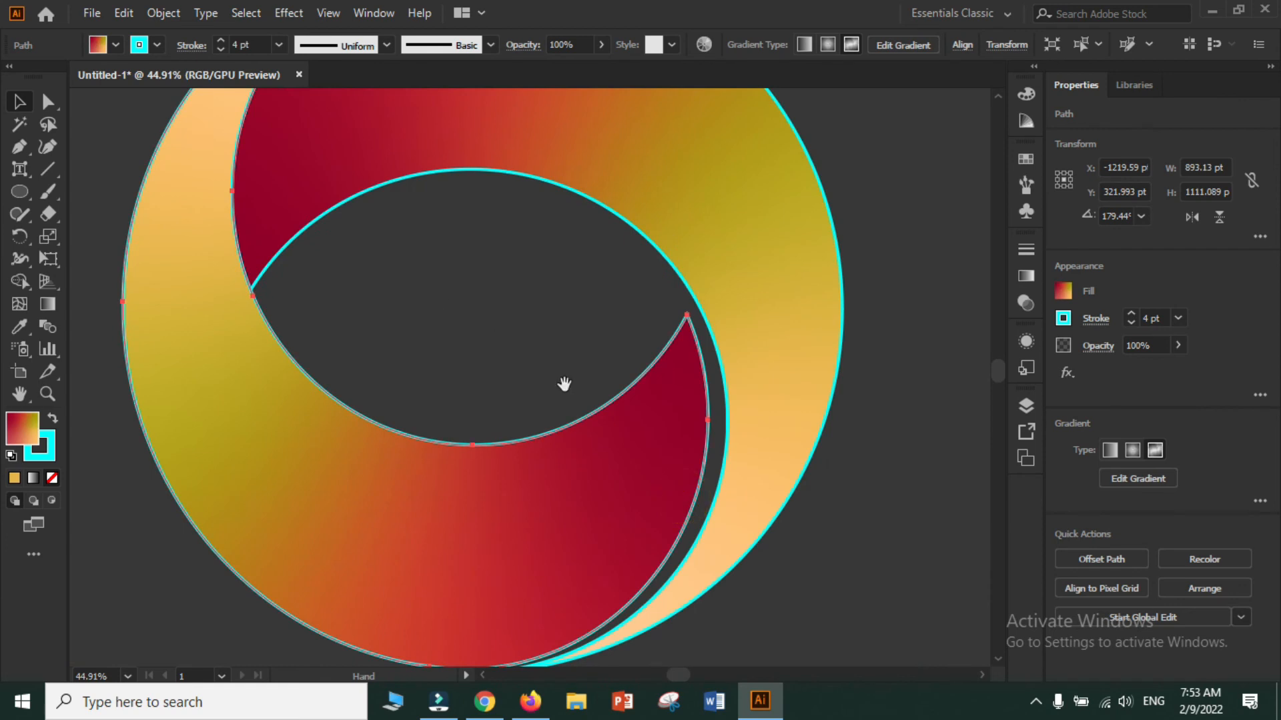
left_click_drag(711, 311, 727, 307)
Step: Remove the cyan stroke from both gradient swirls by setting it to None, and deselect them
key("z")
left_click_drag(709, 230, 529, 423)
key("space")
left_click_drag(630, 251, 595, 394)
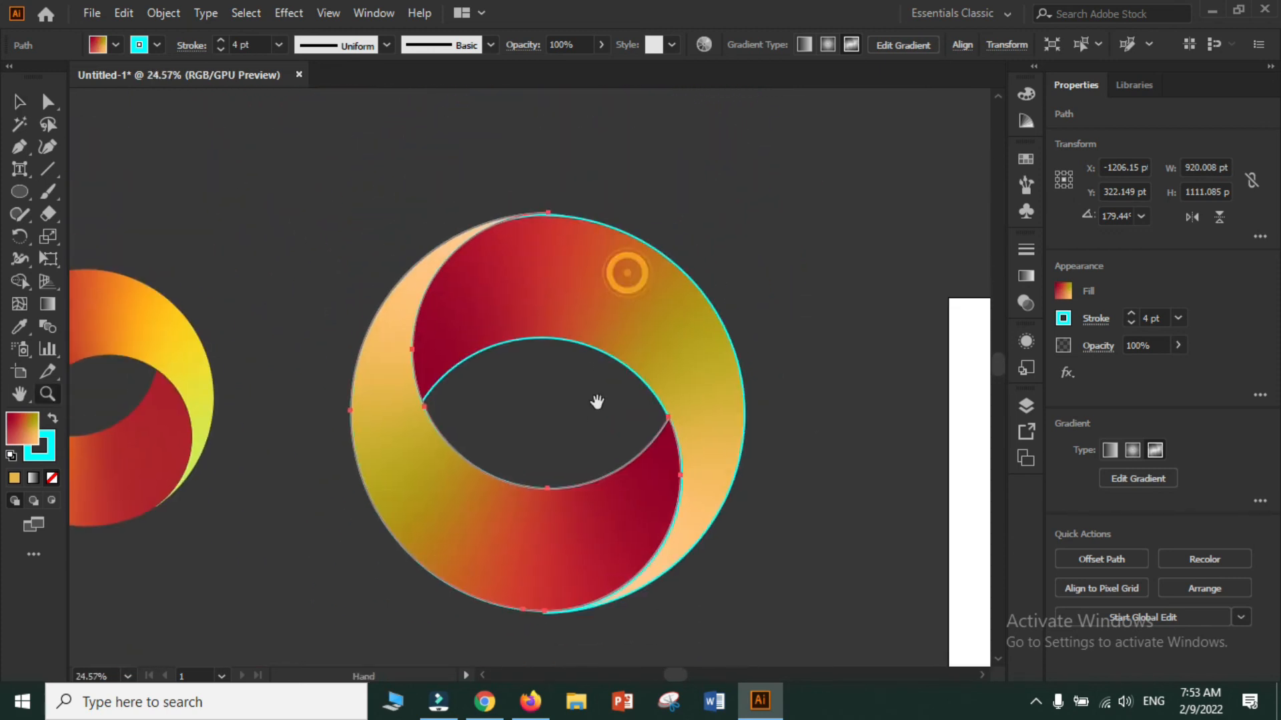
left_click(19, 102)
mouse_move(268, 159)
left_mouse_down()
mouse_move(751, 523)
mouse_move(810, 598)
mouse_move(819, 635)
left_mouse_up()
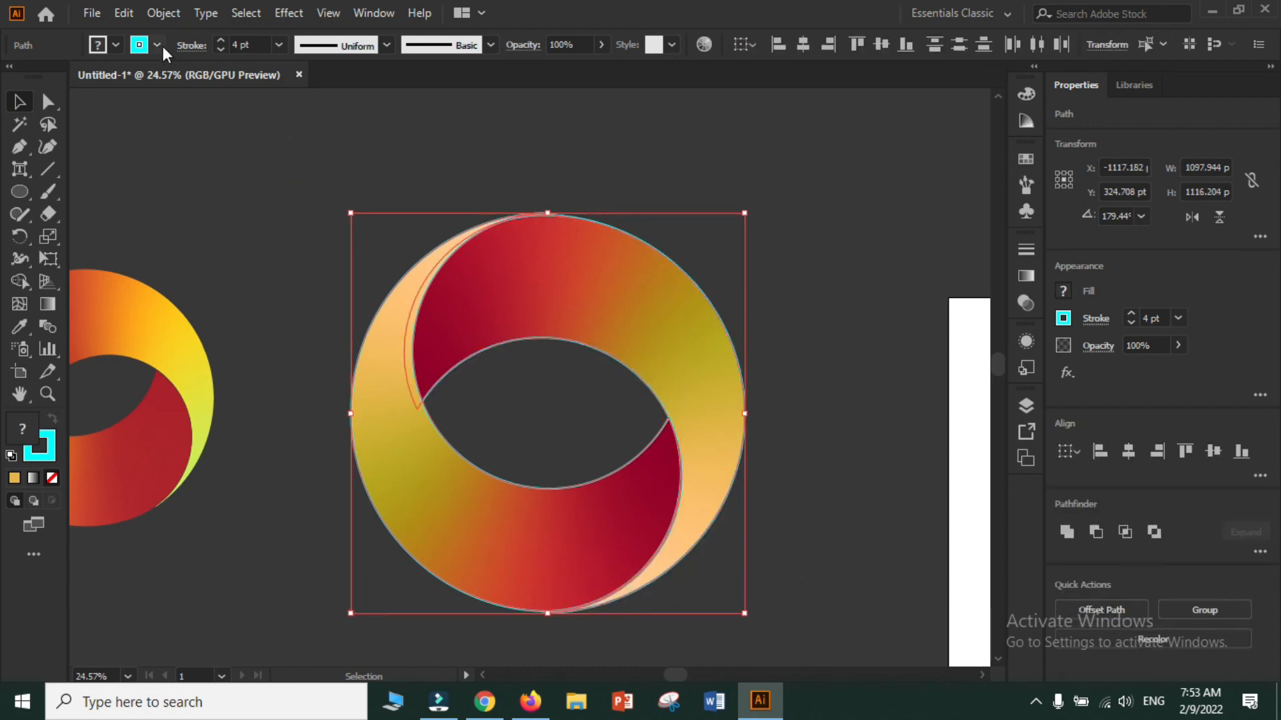
left_click(156, 44)
left_click(12, 77)
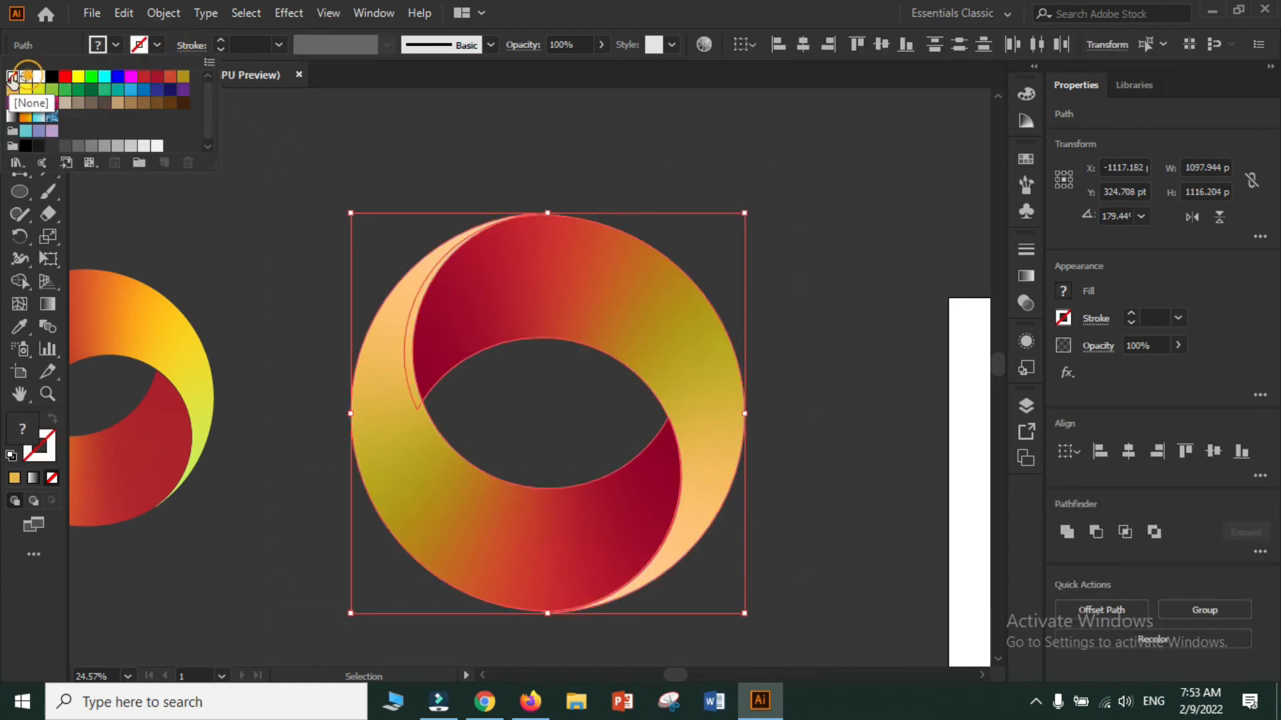
left_click(547, 155)
left_click(853, 388)
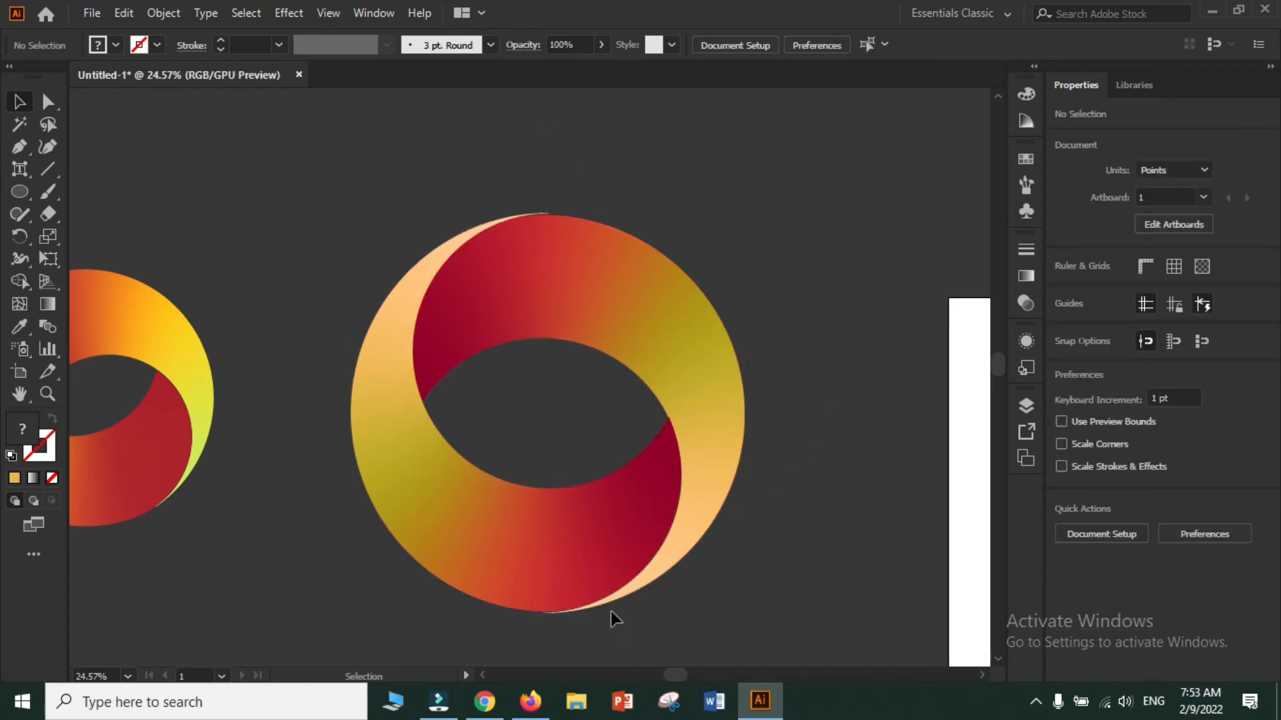
Step: Group the two gradient swirls of the new ring into one object
key("z")
left_click_drag(526, 595, 663, 537)
key("space")
left_click_drag(340, 403, 587, 389)
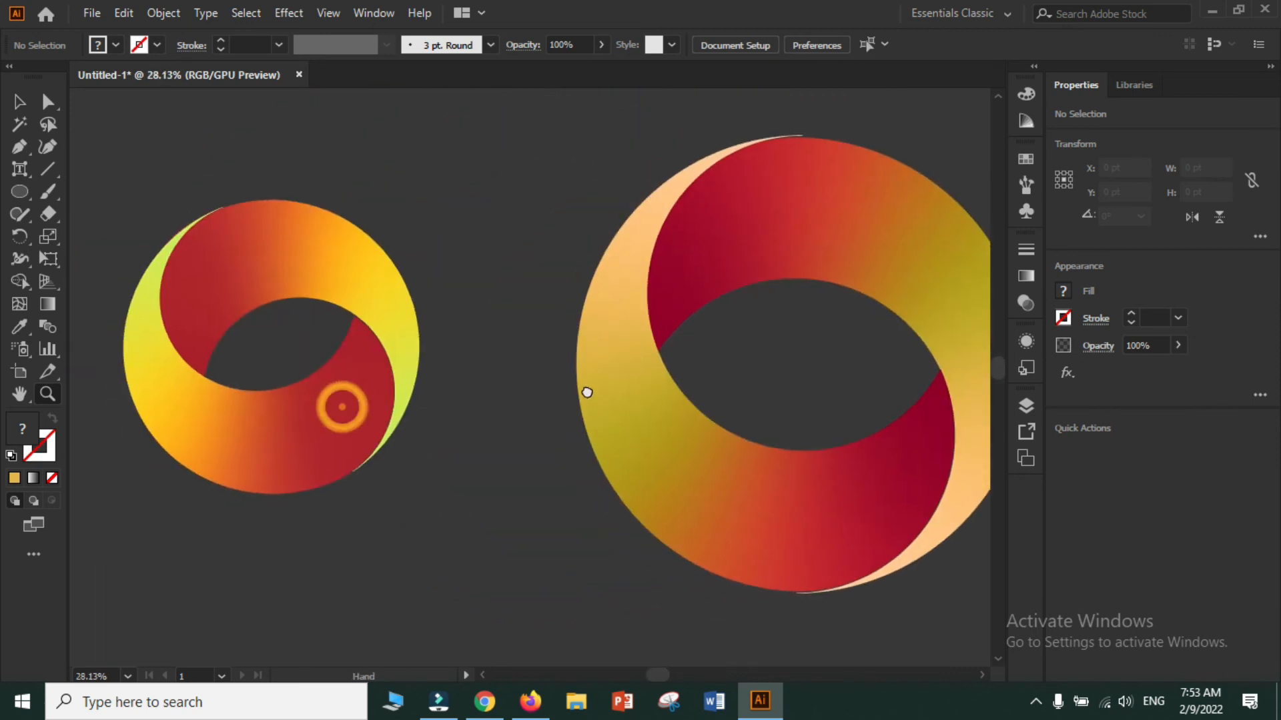
left_click_drag(679, 397, 568, 380)
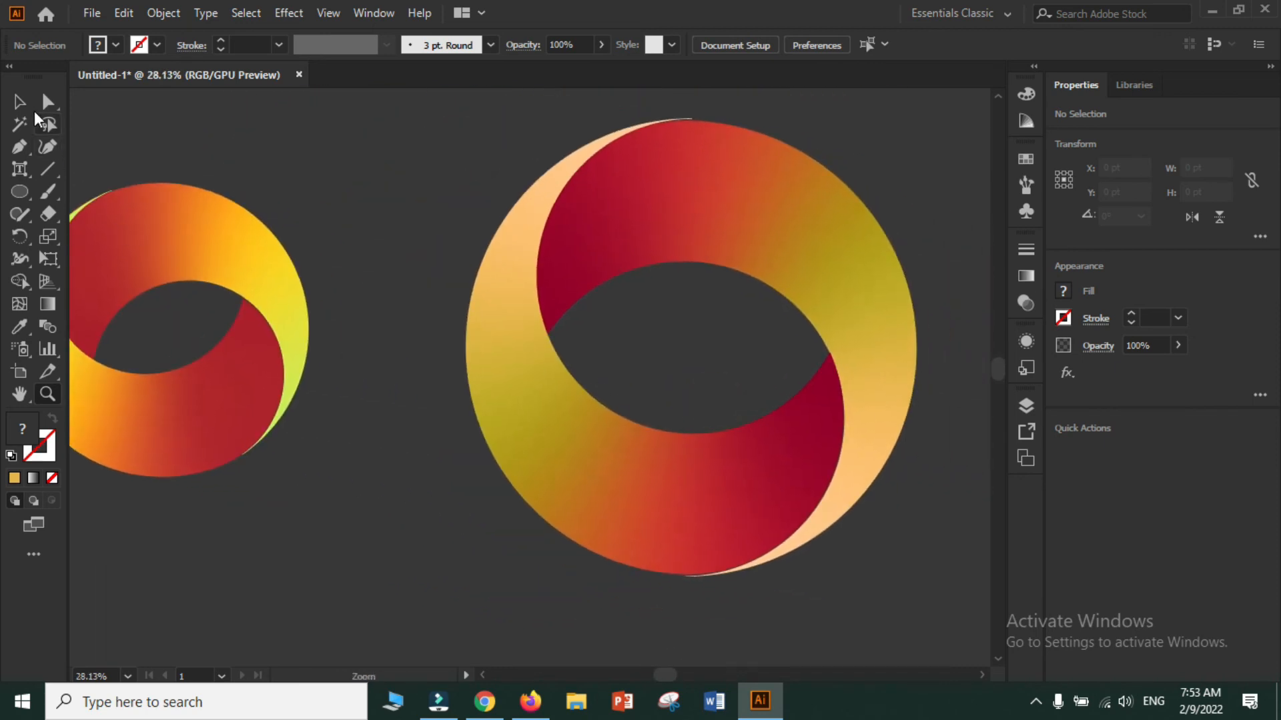
left_click(26, 101)
left_click(591, 240)
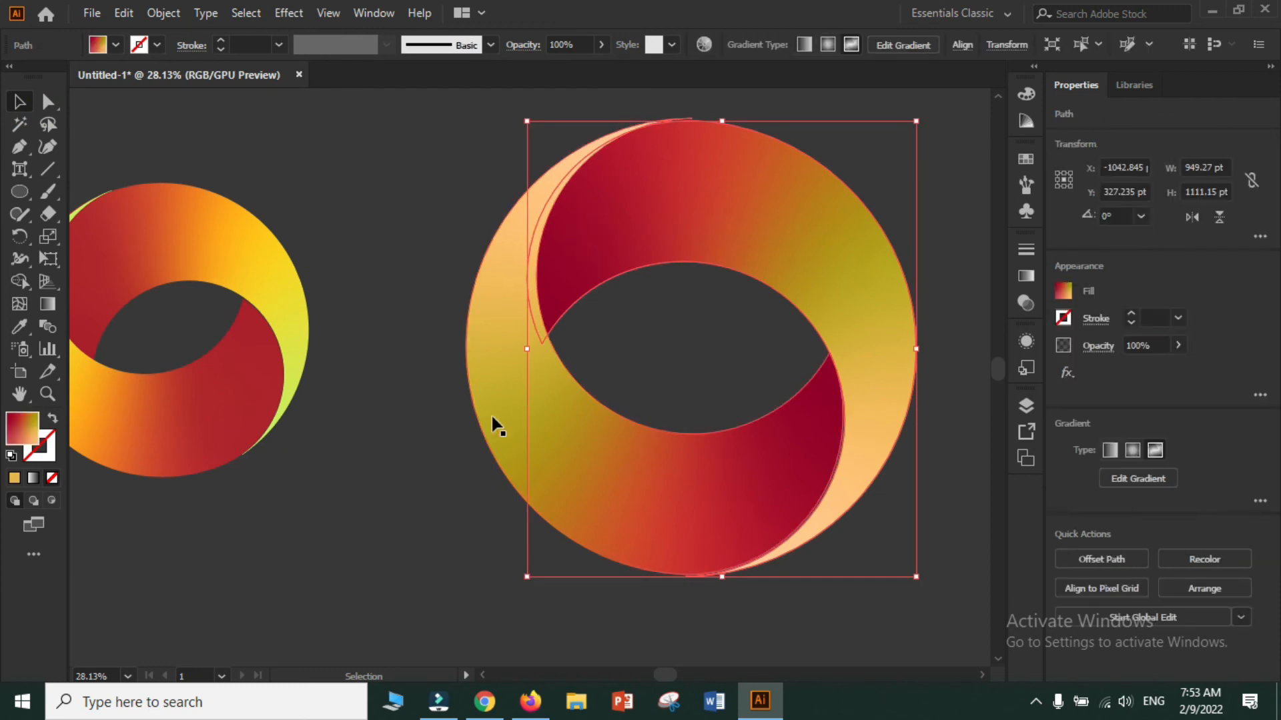
left_click(499, 394, "shift")
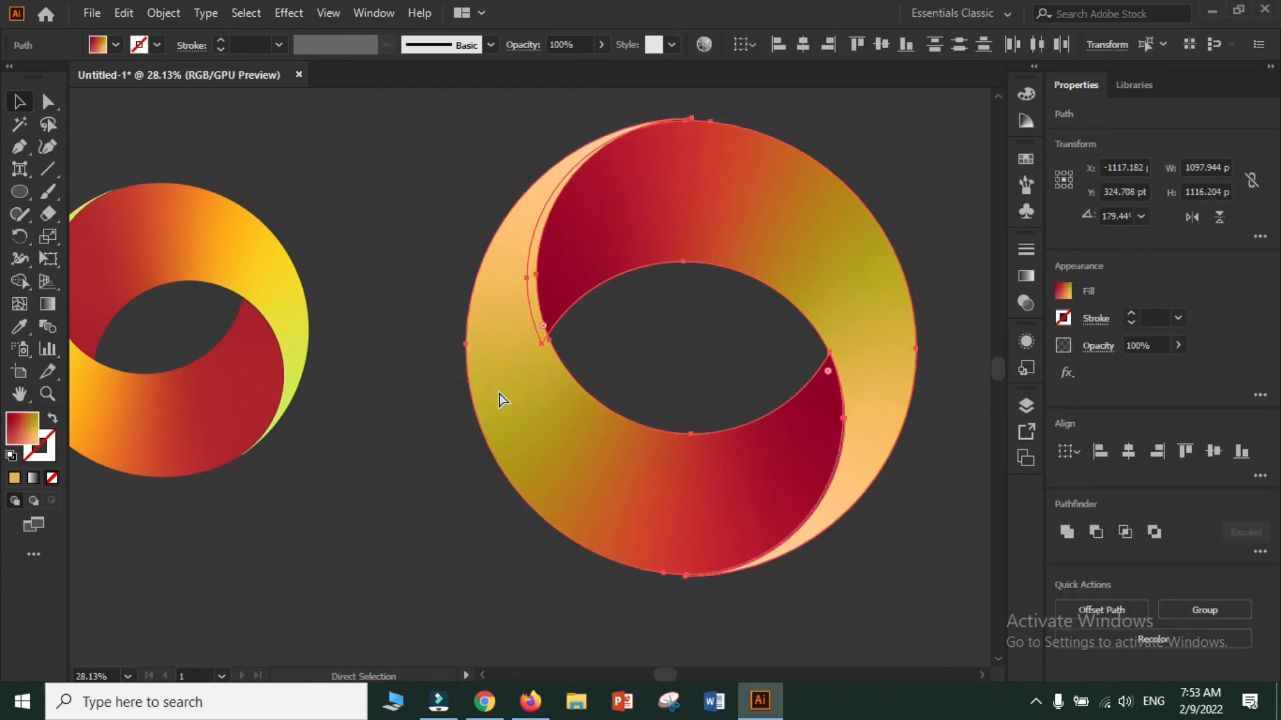
key("ctrl+g")
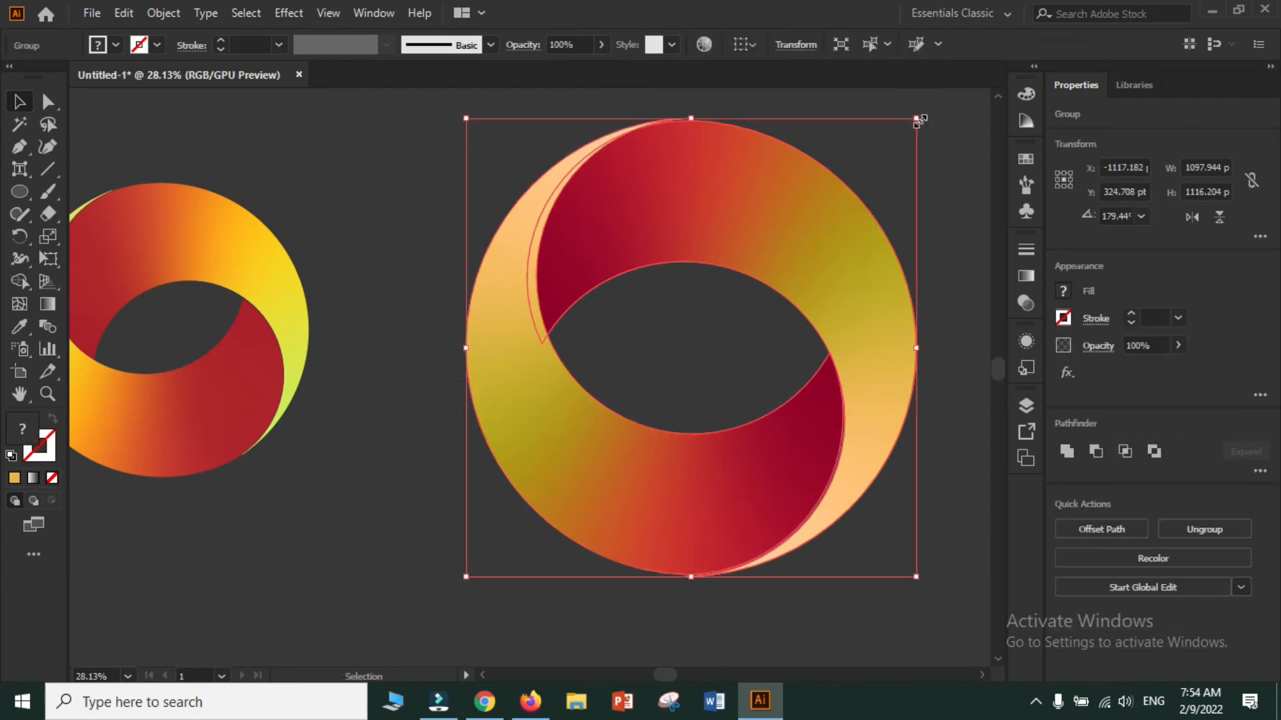
Step: Scale the grouped ring down proportionally to about 782 × 795 pt and place it beside the reference ring
left_click_drag(918, 120, 833, 205)
left_click_drag(777, 297, 606, 295)
key("space")
left_click_drag(305, 531, 547, 523)
left_click_drag(880, 479, 880, 422)
left_click(493, 490)
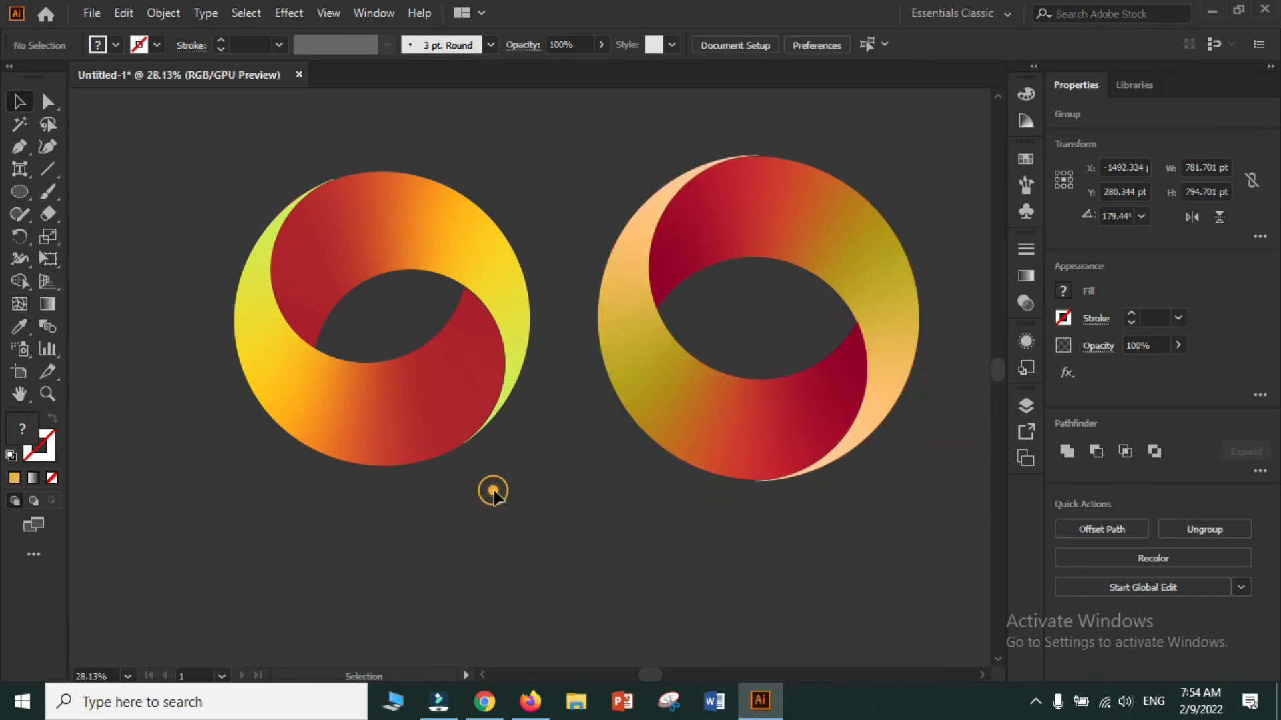